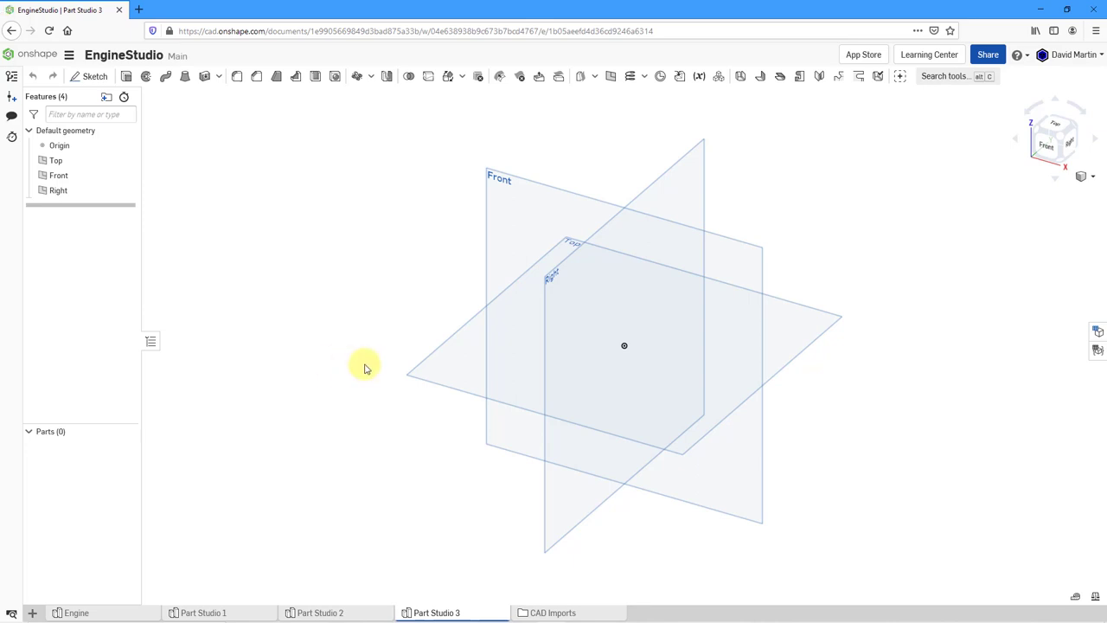
Step: Start a new sketch on the Top plane and view it normal to the sketch plane
left_click(407, 379)
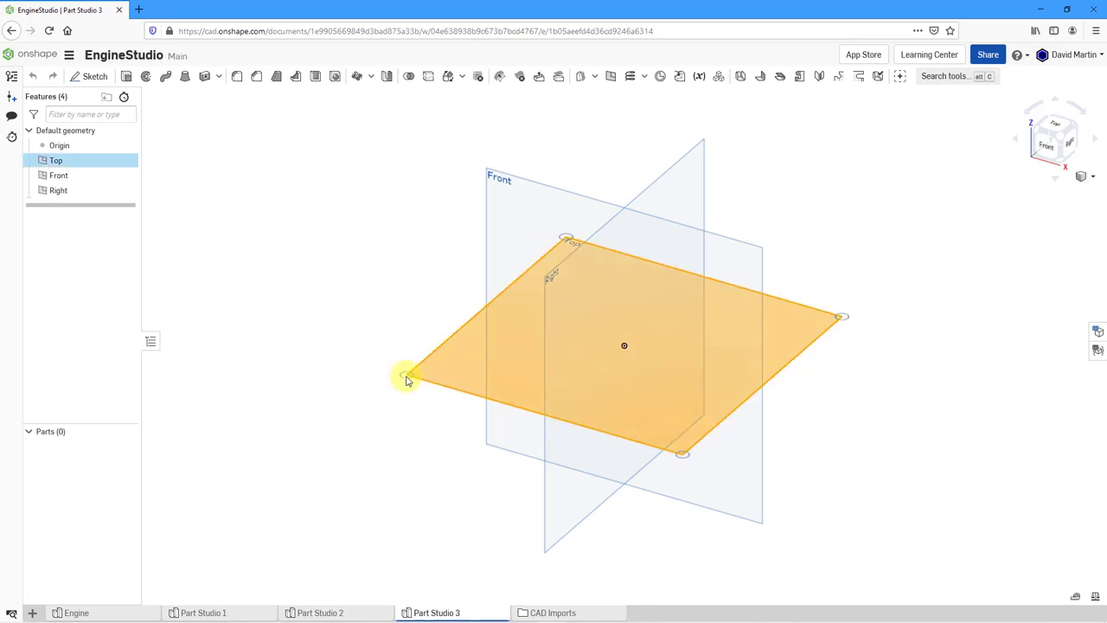
right_click(408, 378)
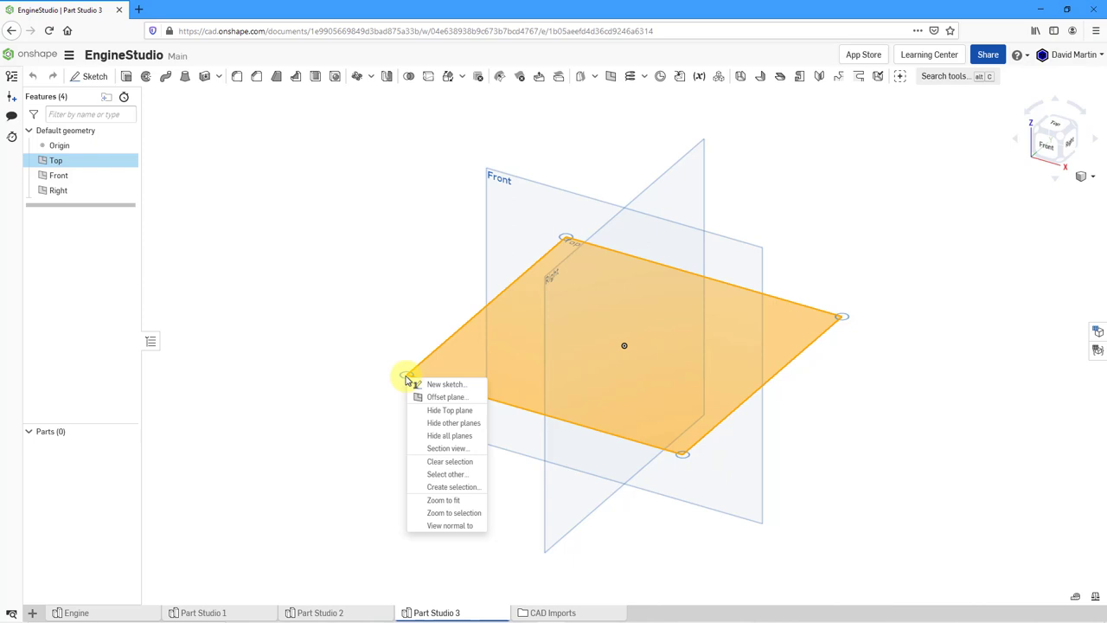
left_click(440, 385)
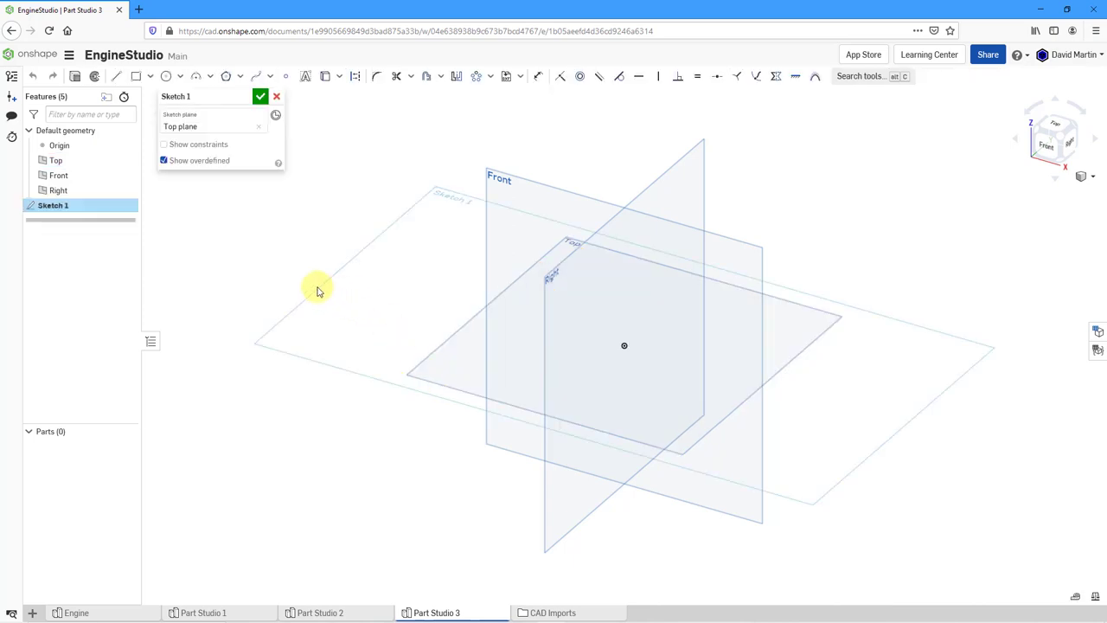
right_click(298, 277)
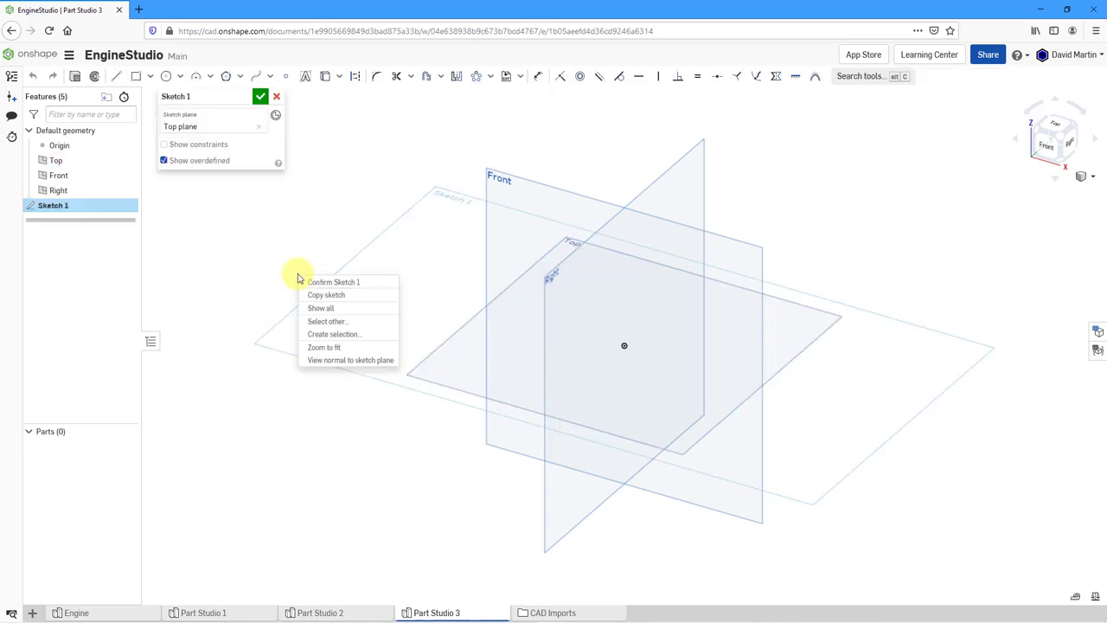
left_click(336, 361)
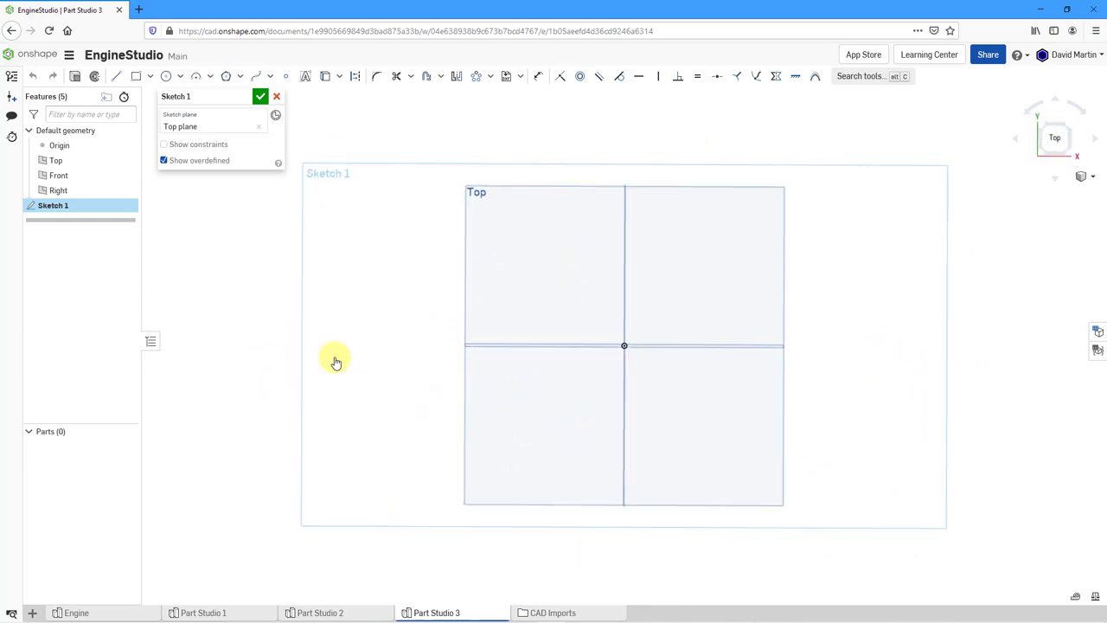
Step: Sketch a circle about 33 mm in diameter centred on the origin
left_click(166, 76)
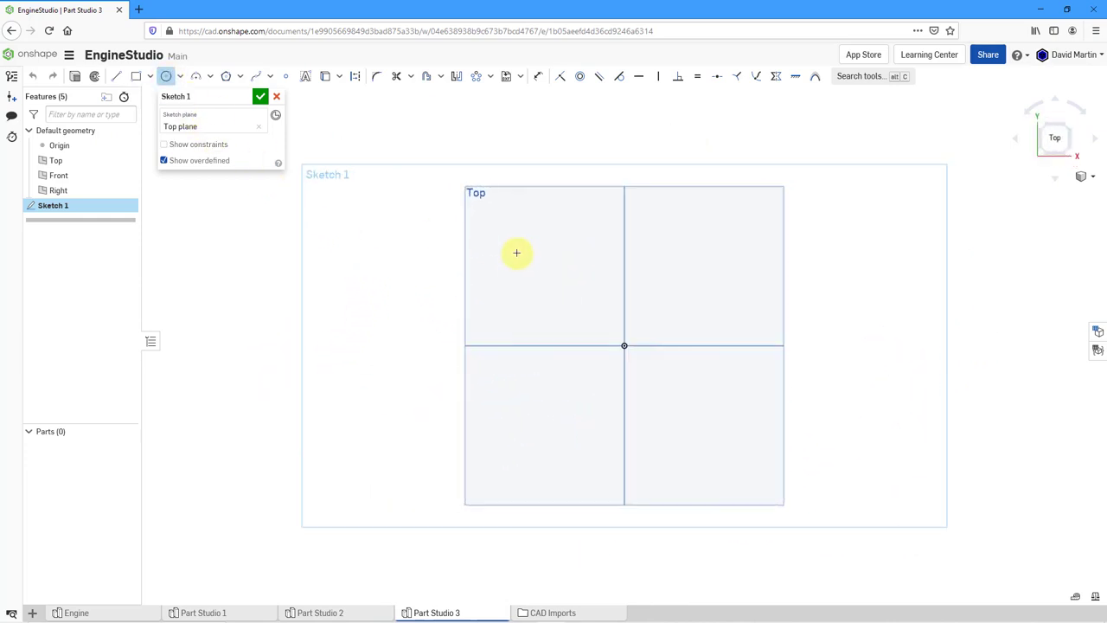
left_click(625, 345)
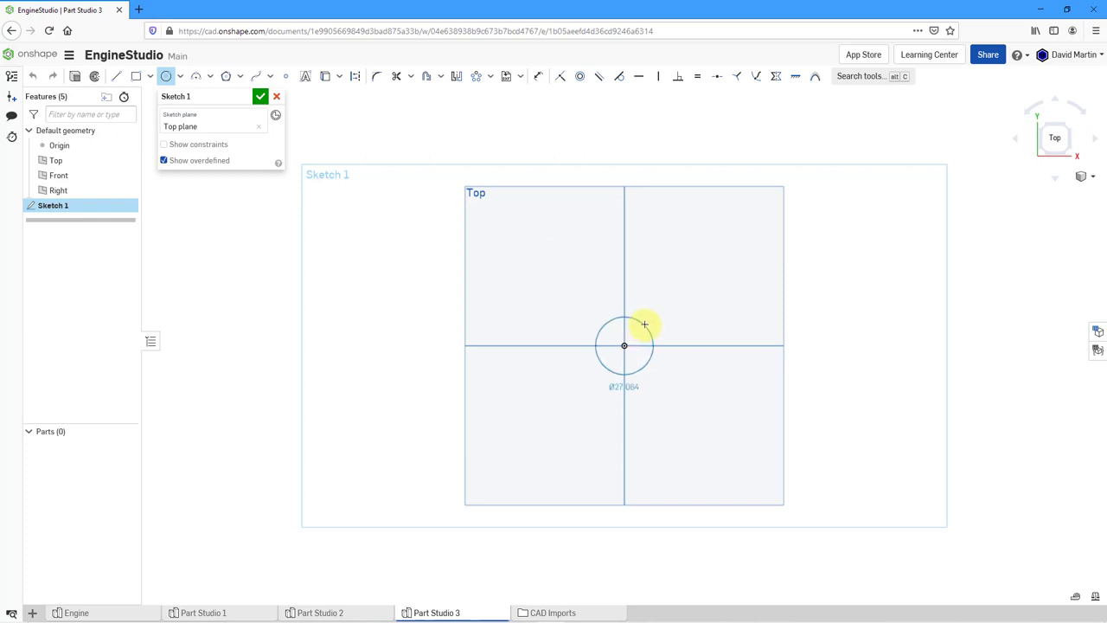
left_click(647, 318)
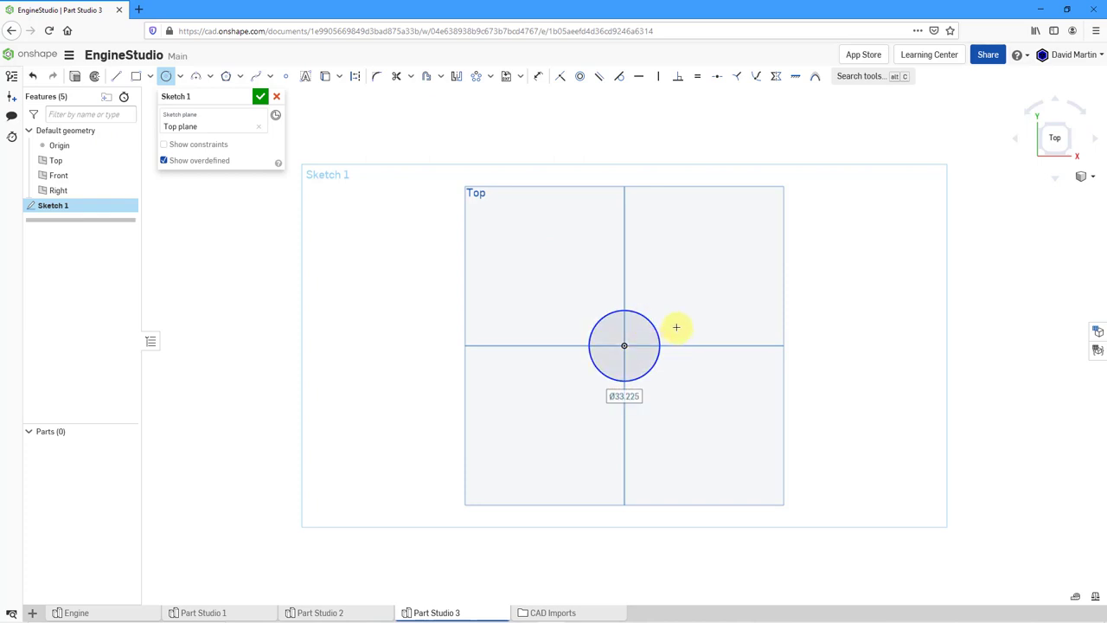
Step: Dimension the circle's diameter to 25 mm and finish the sketch
left_click(539, 76)
left_click(642, 317)
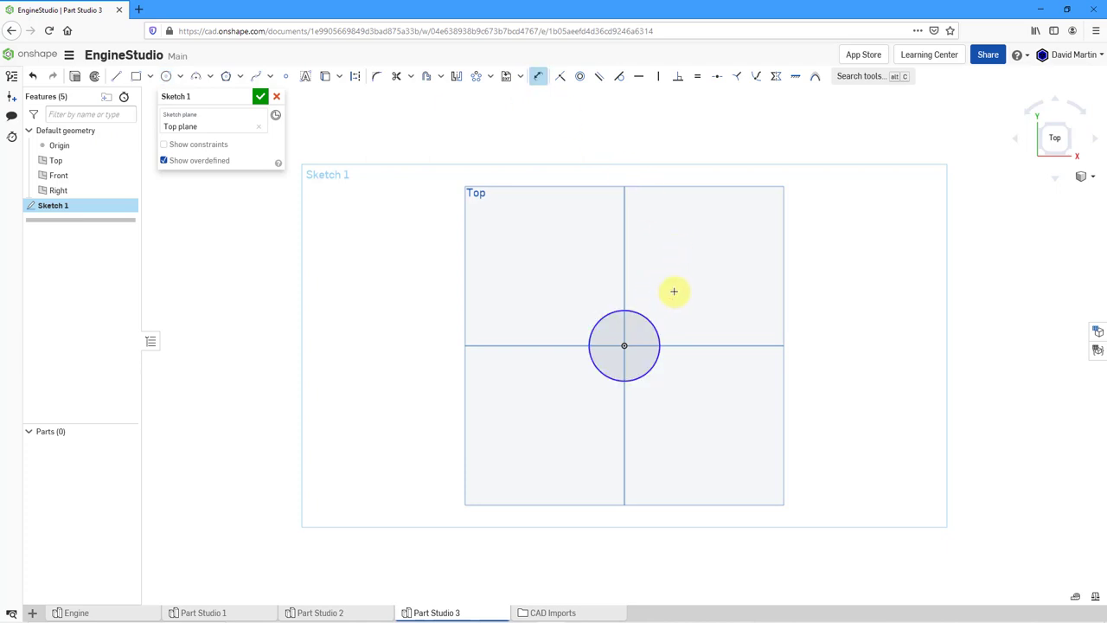
left_click(678, 288)
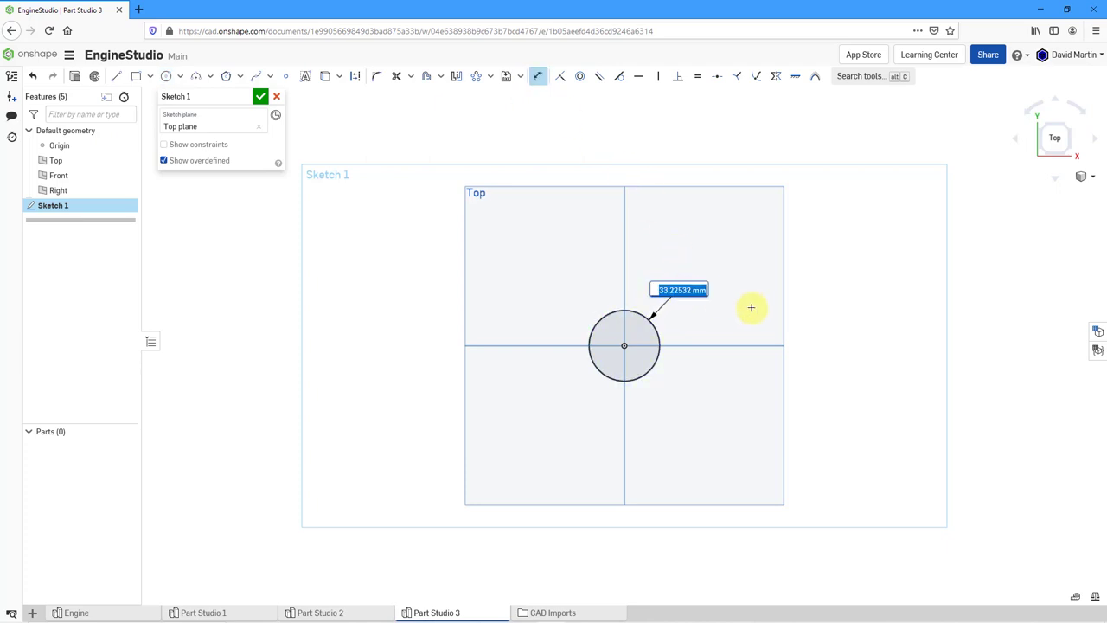
type("25")
key("Return")
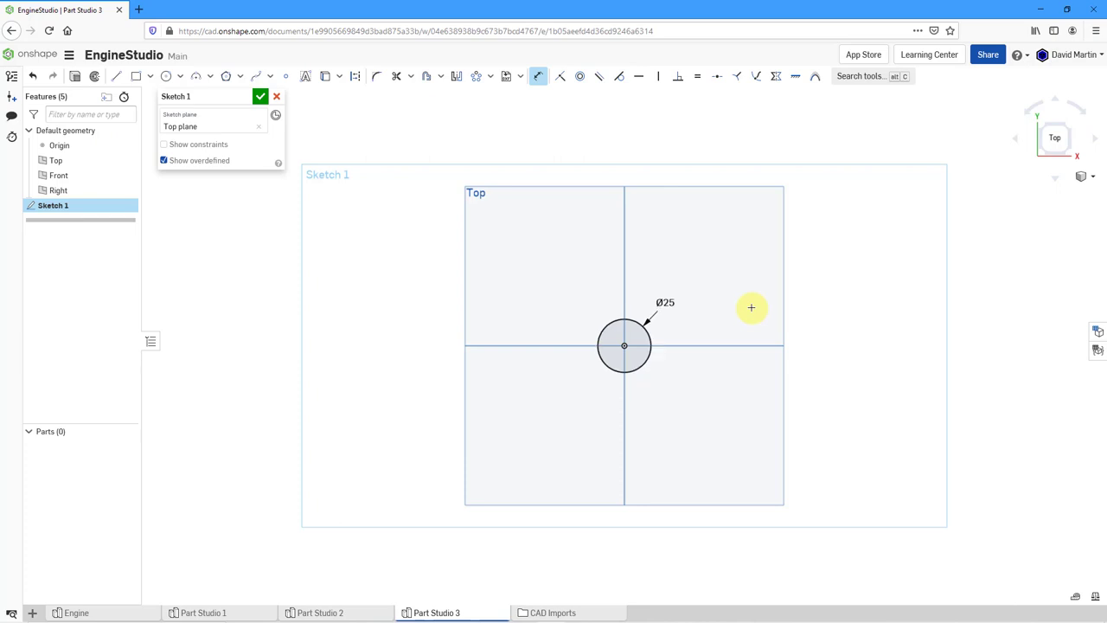
left_click(262, 99)
Step: Extrude the circular sketch region as a new solid with a blind depth of 200 mm
mouse_move(482, 366)
right_mouse_down()
mouse_move(504, 290)
mouse_move(482, 272)
right_mouse_up()
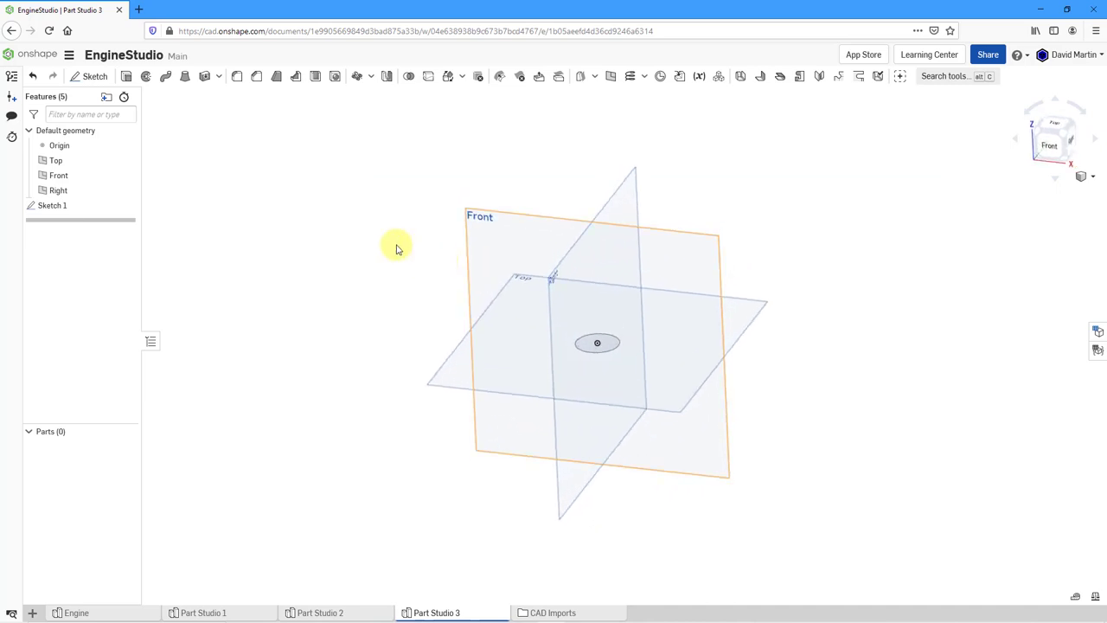
left_click(126, 76)
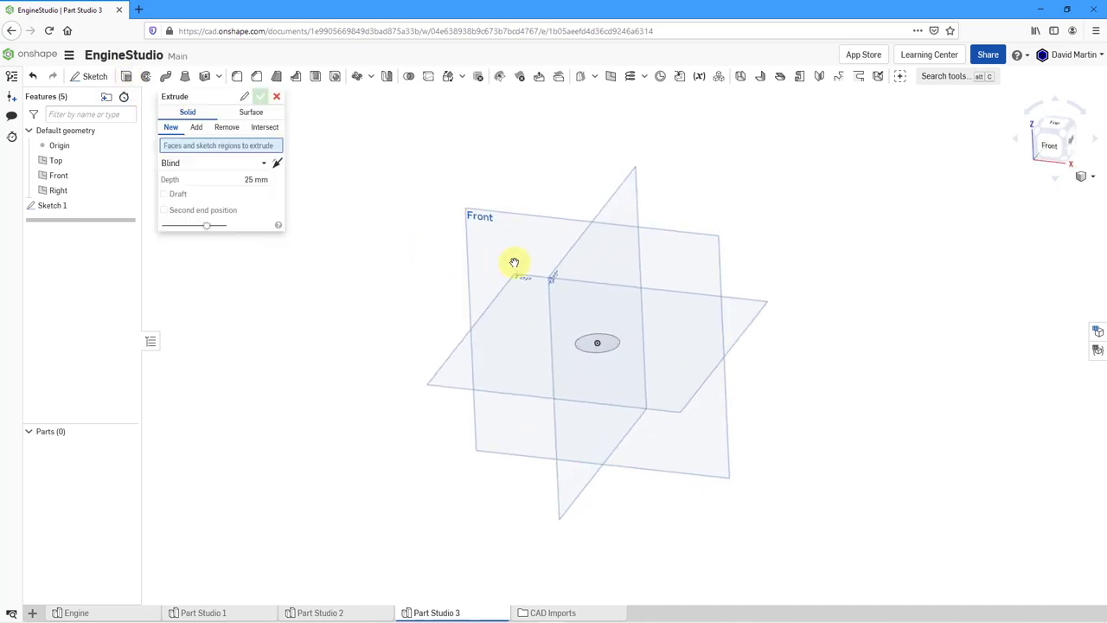
left_click(605, 345)
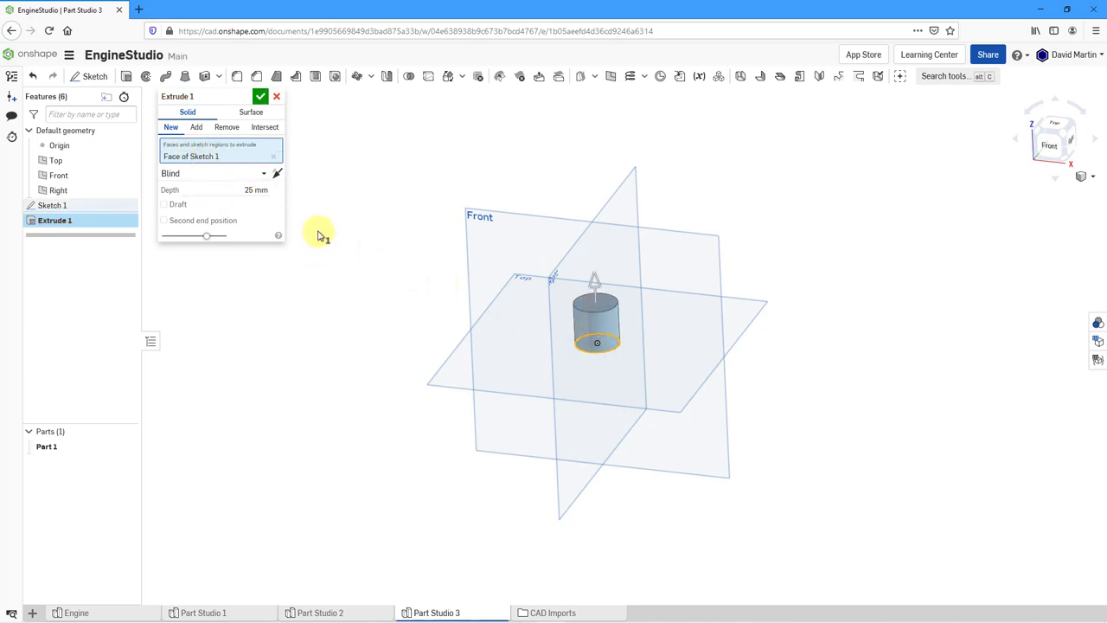
left_click(254, 189)
type("200")
key("Return")
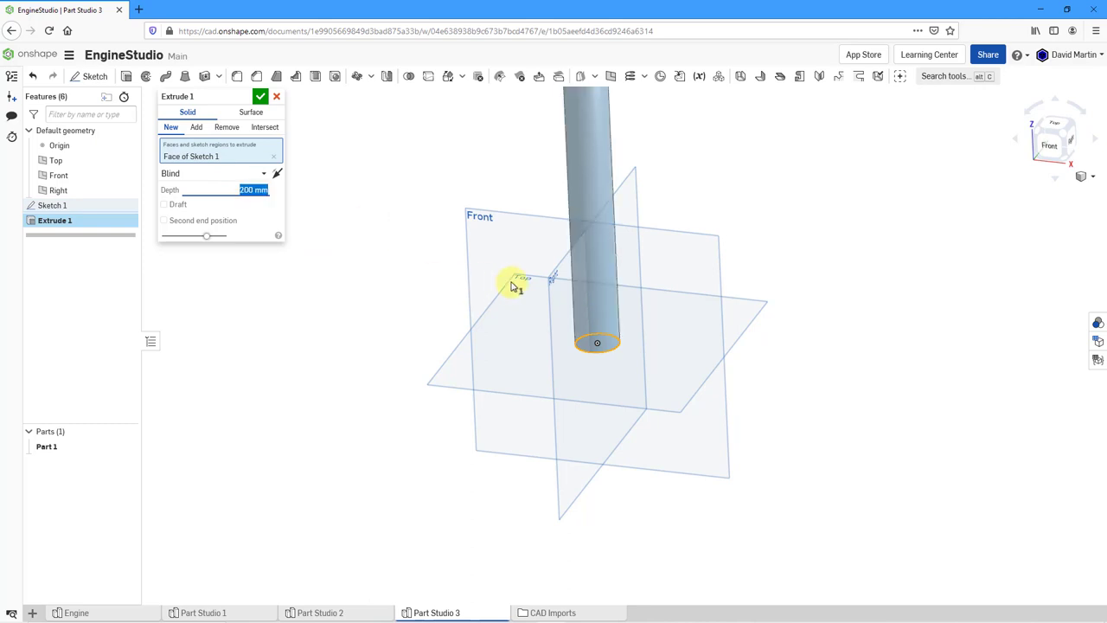
middle_click_drag(608, 286, 576, 405)
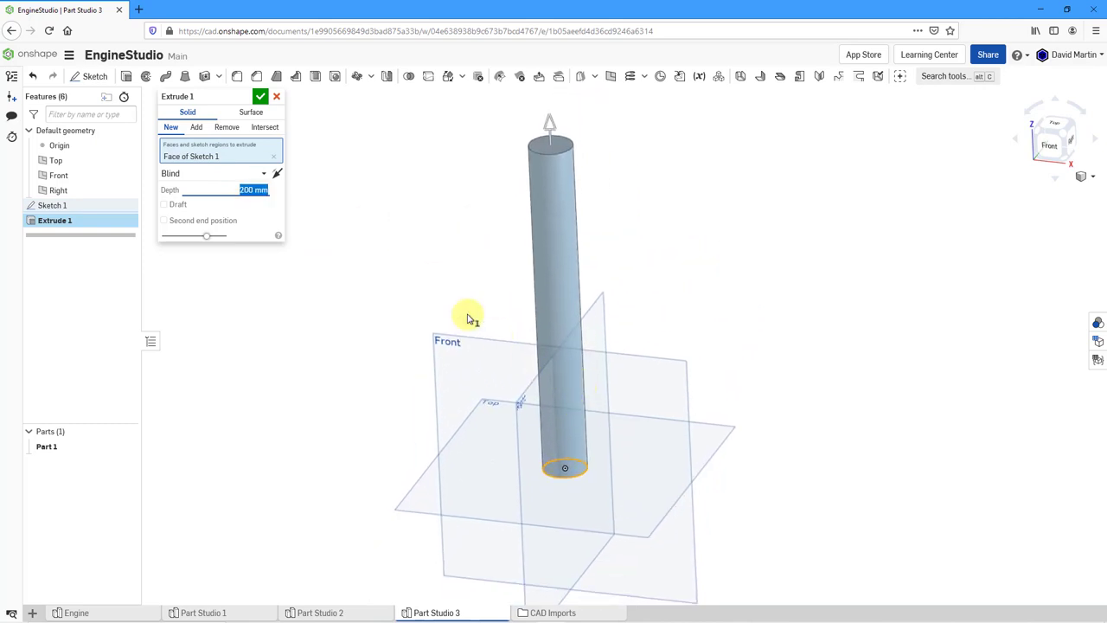
left_click(261, 97)
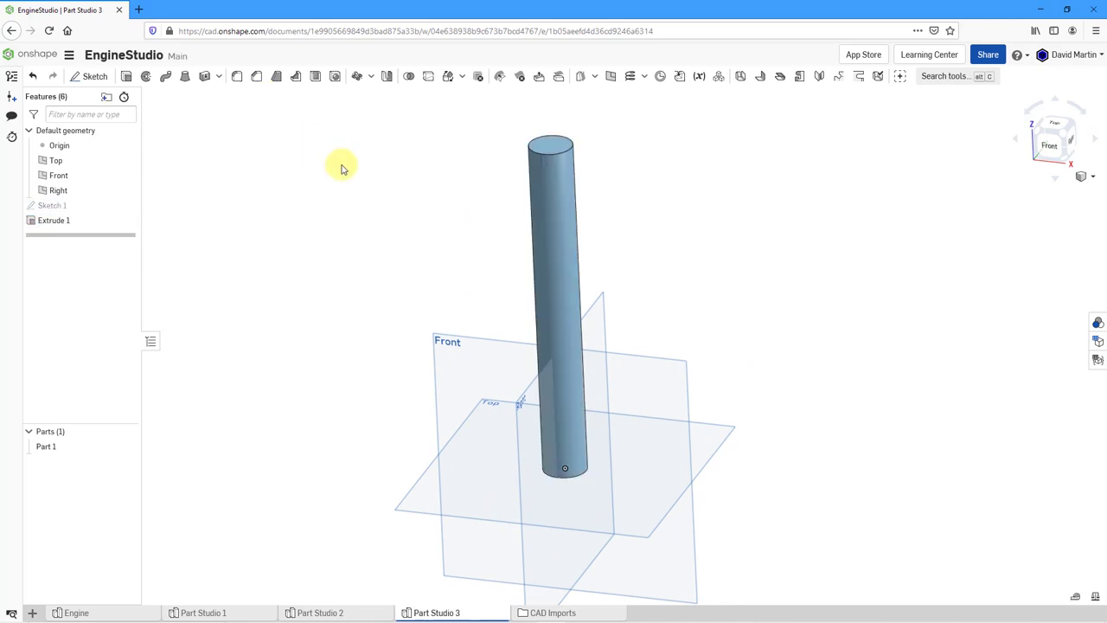
Step: Hide the default planes and create a helix on the cylindrical face of the extruded rod
key("p")
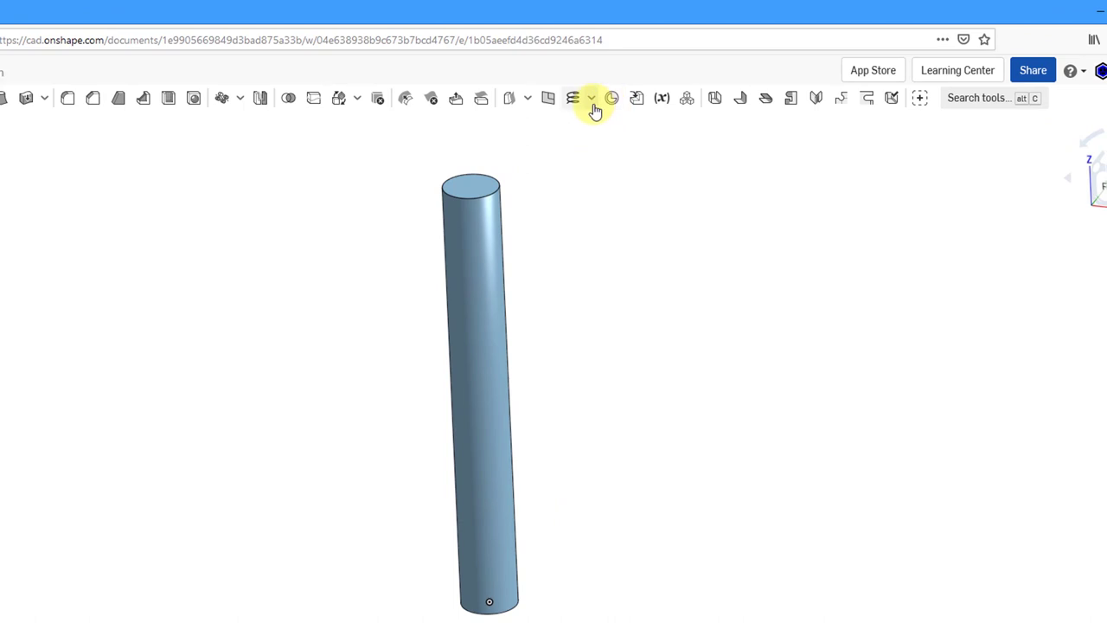
left_click(593, 102)
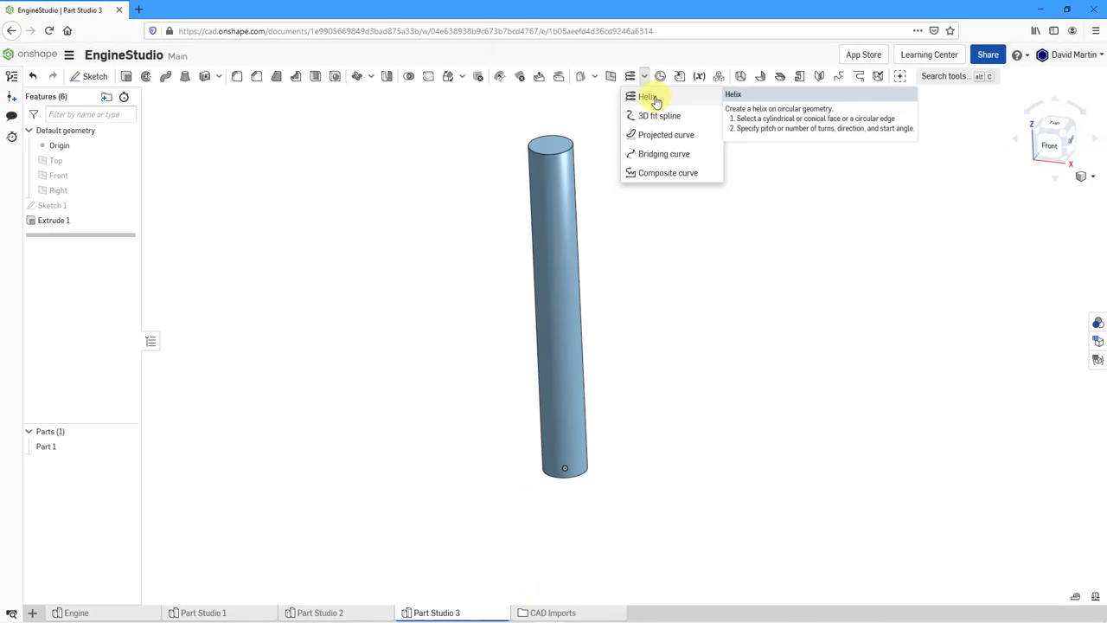
left_click(651, 98)
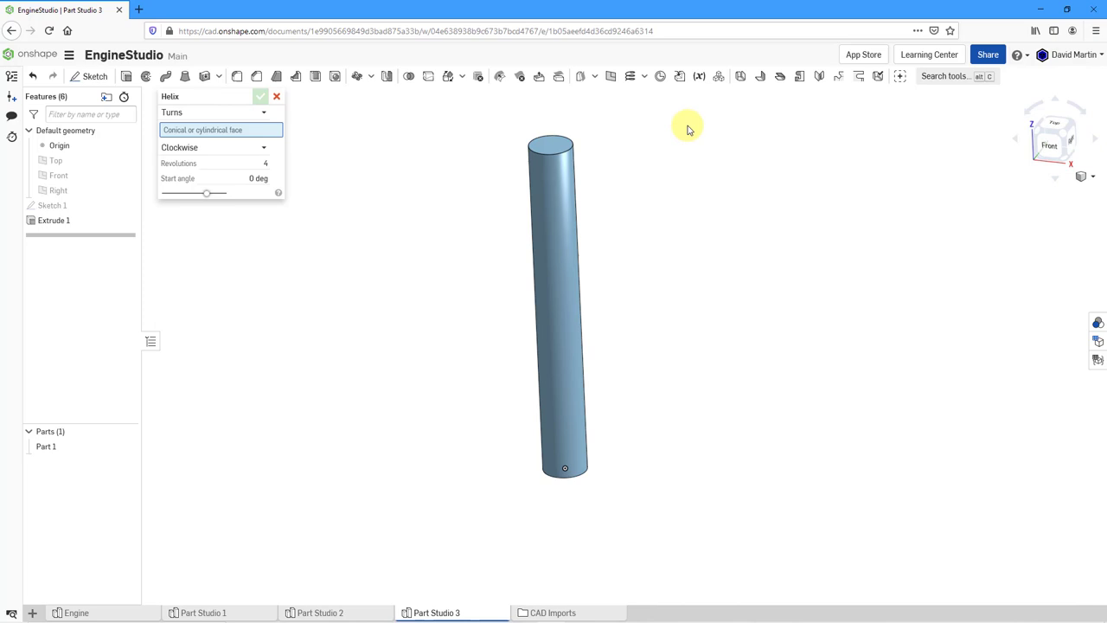
left_click(560, 225)
mouse_move(563, 222)
right_mouse_down()
mouse_move(632, 216)
mouse_move(561, 218)
mouse_move(551, 210)
mouse_move(563, 201)
mouse_move(562, 217)
right_mouse_up()
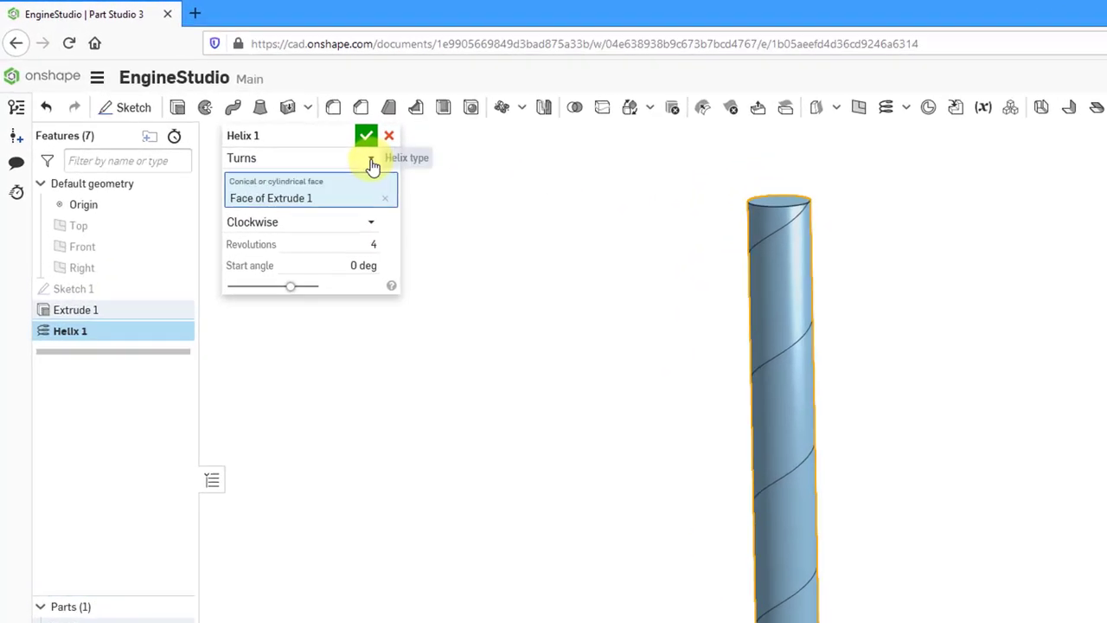
Step: Define the helix by Turns and set its revolutions to 8
left_click(394, 172)
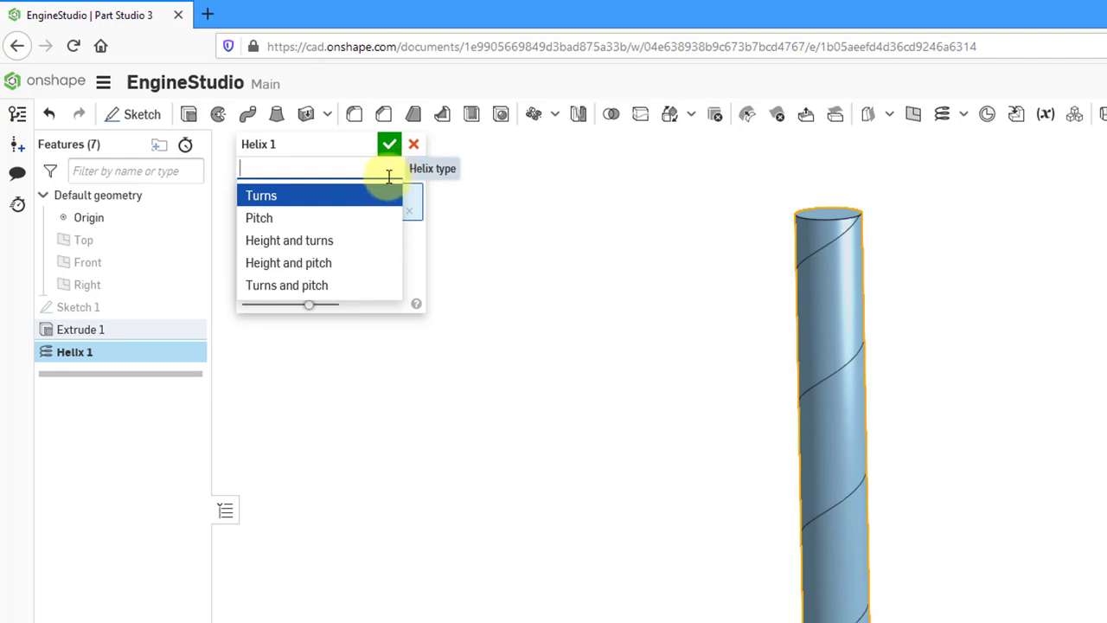
left_click(268, 198)
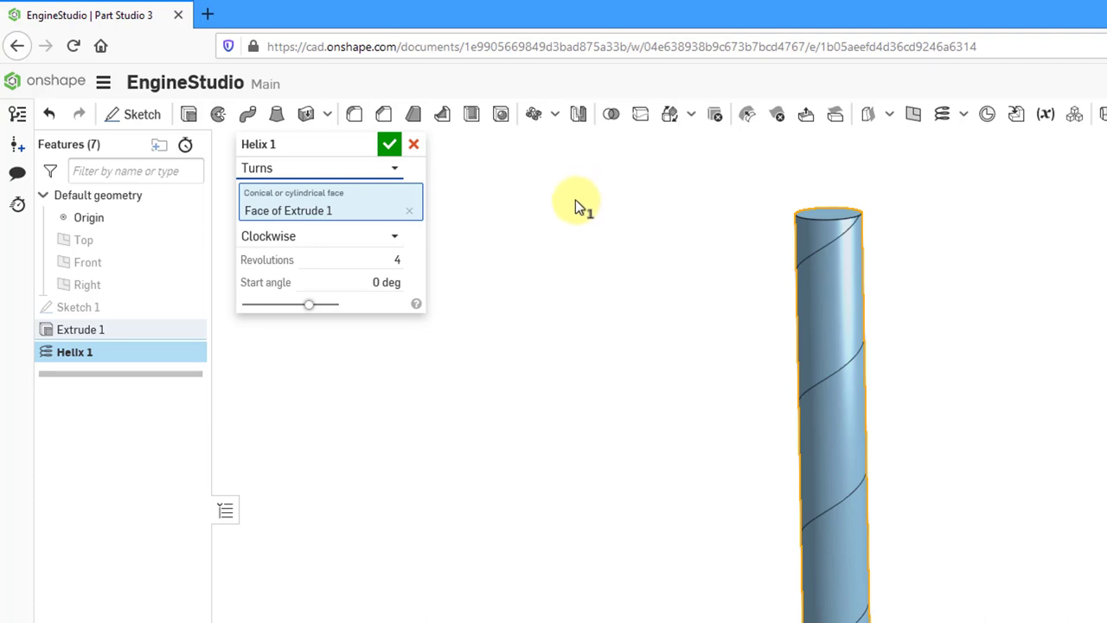
left_click(396, 260)
type("8")
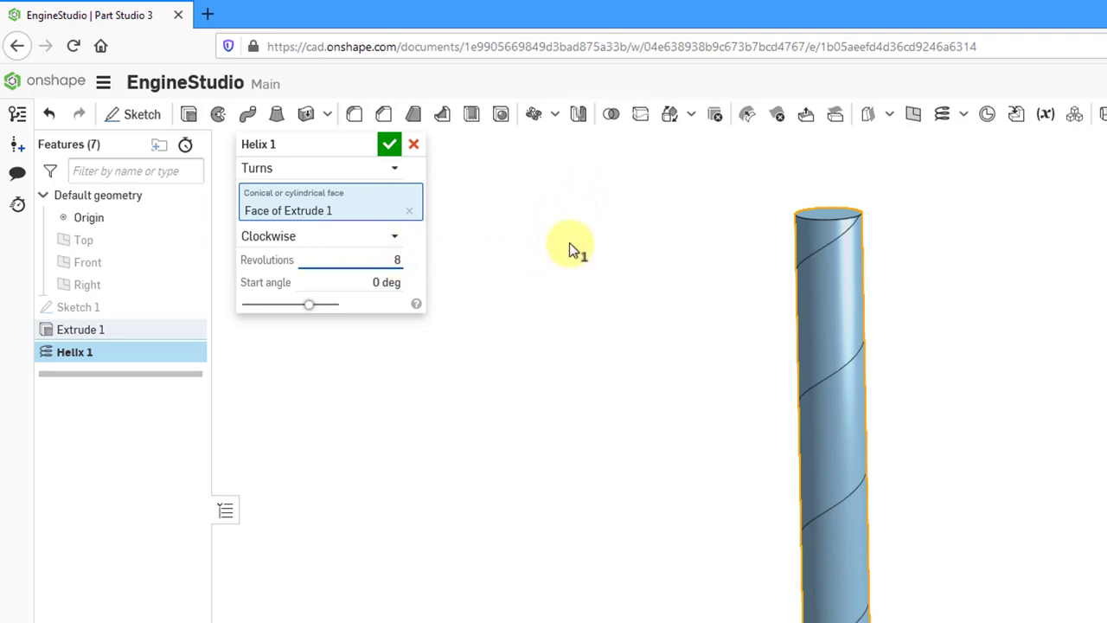
key("Return")
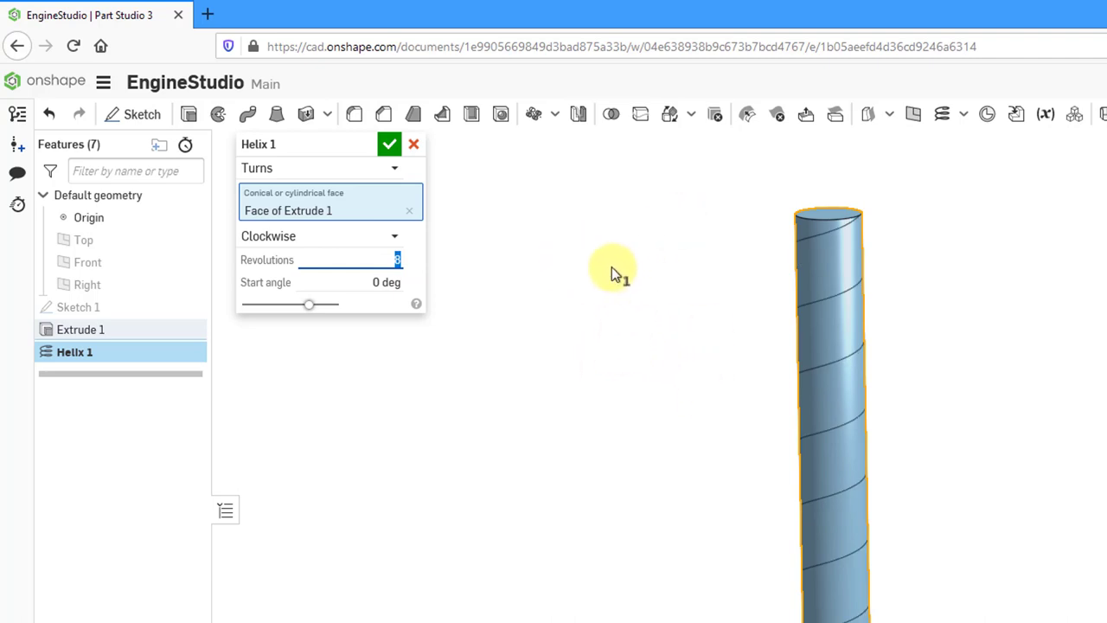
Step: Try the counterclockwise direction for the helix and switch it back to clockwise
left_click(395, 238)
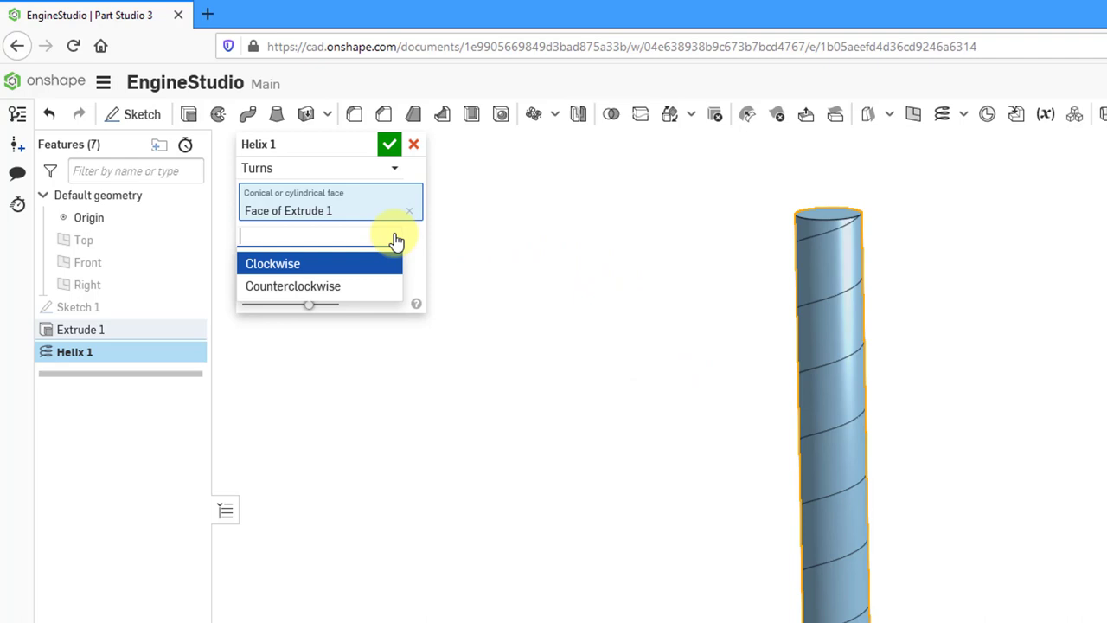
left_click(322, 290)
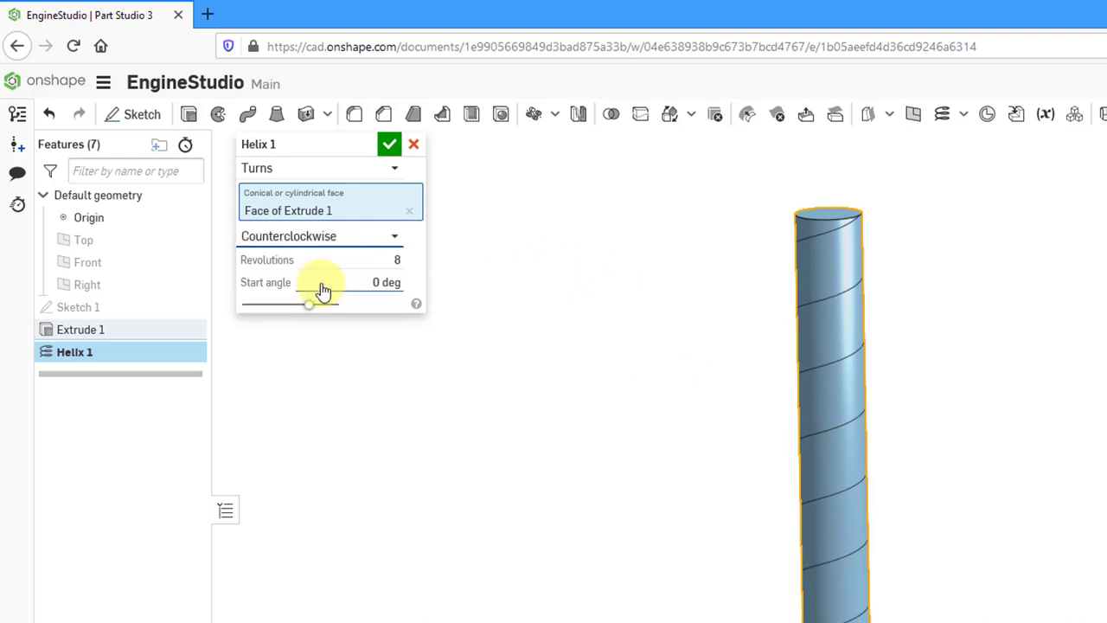
left_click(386, 242)
left_click(360, 260)
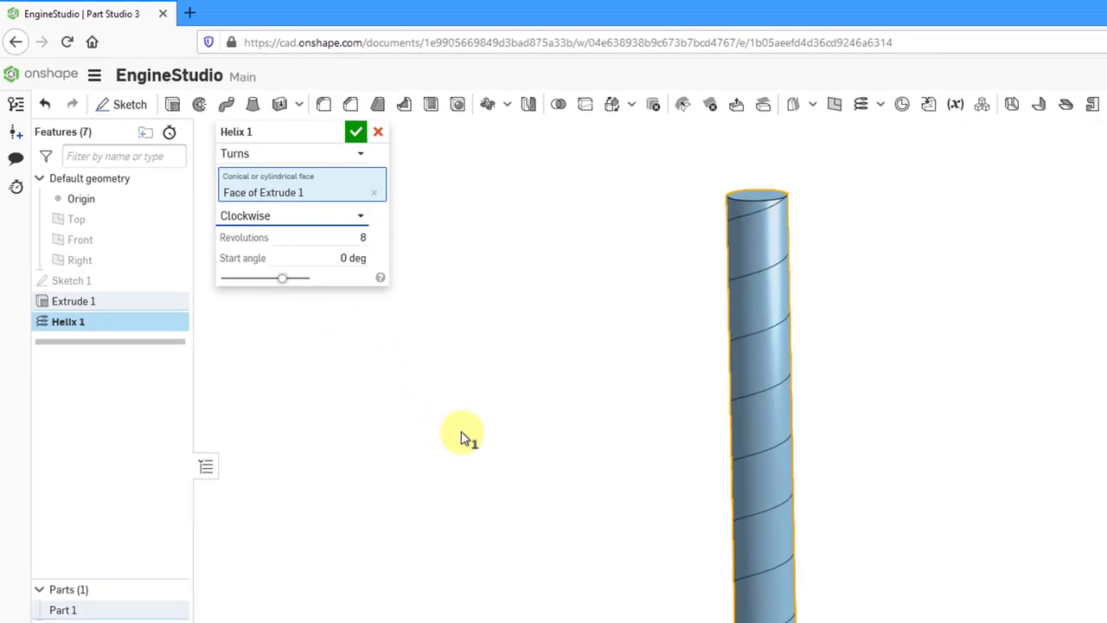
Step: Try helix start angles of 45 and 90 degrees at the rod's base and restore the angle to 0 degrees
right_click_drag(586, 364, 892, 371)
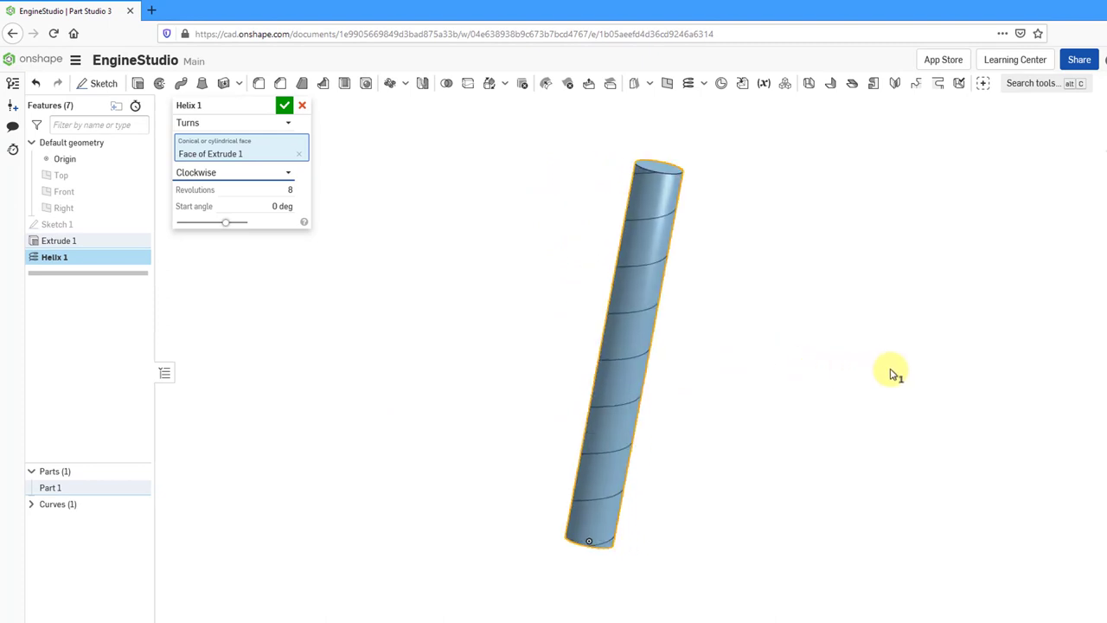
scroll(628, 465, "up", 2)
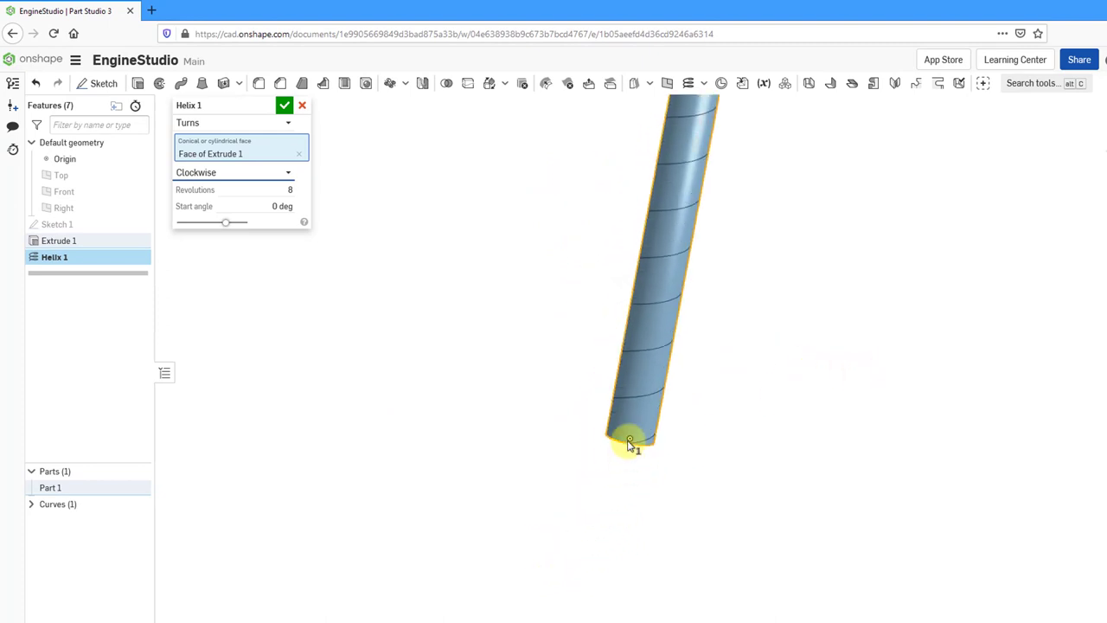
scroll(632, 450, "down", 5)
scroll(641, 450, "up", 5)
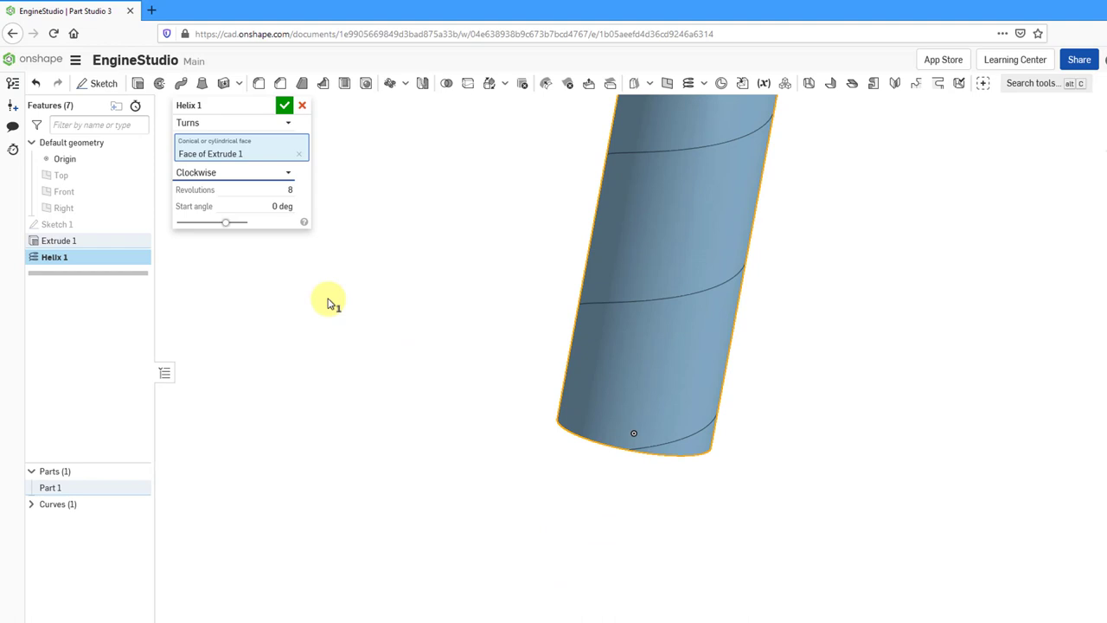
left_click(266, 210)
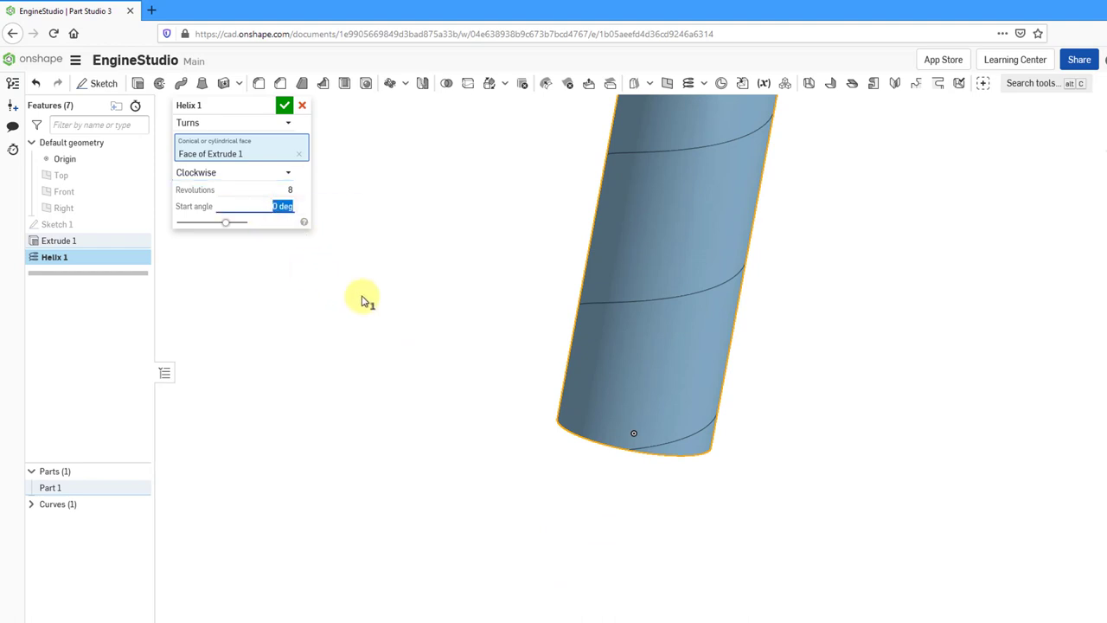
type("45")
key("Return")
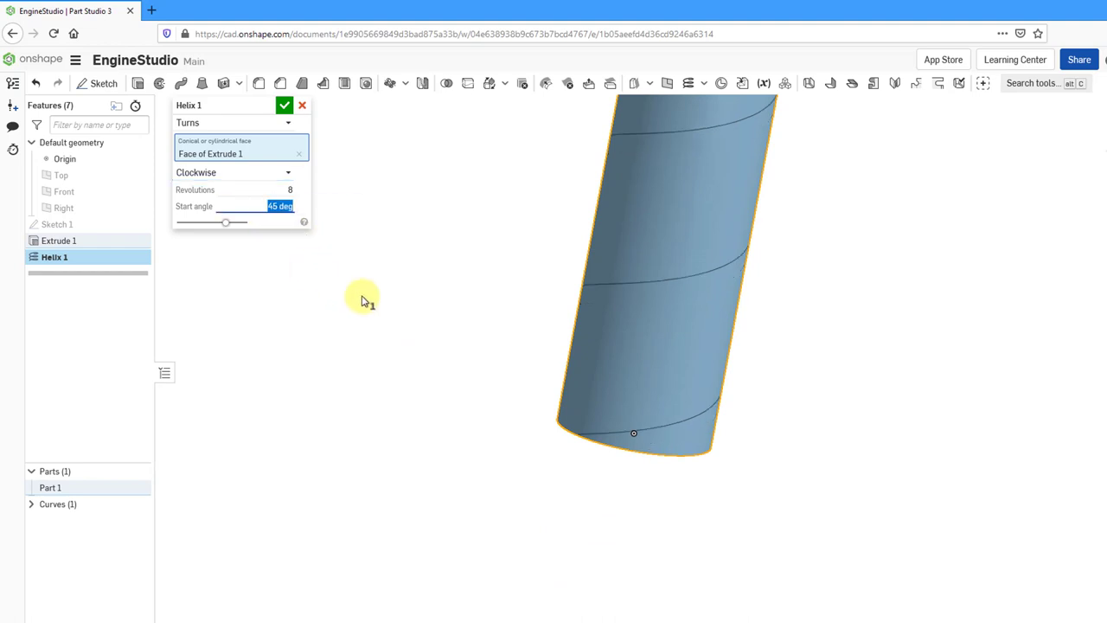
type("90")
key("Return")
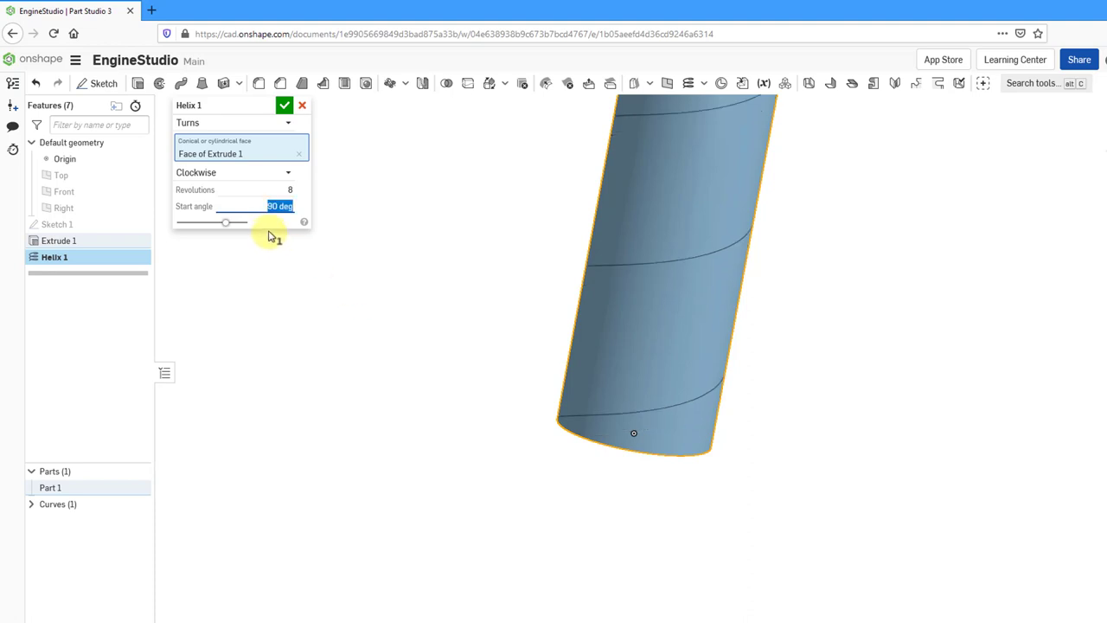
type("0")
key("Return")
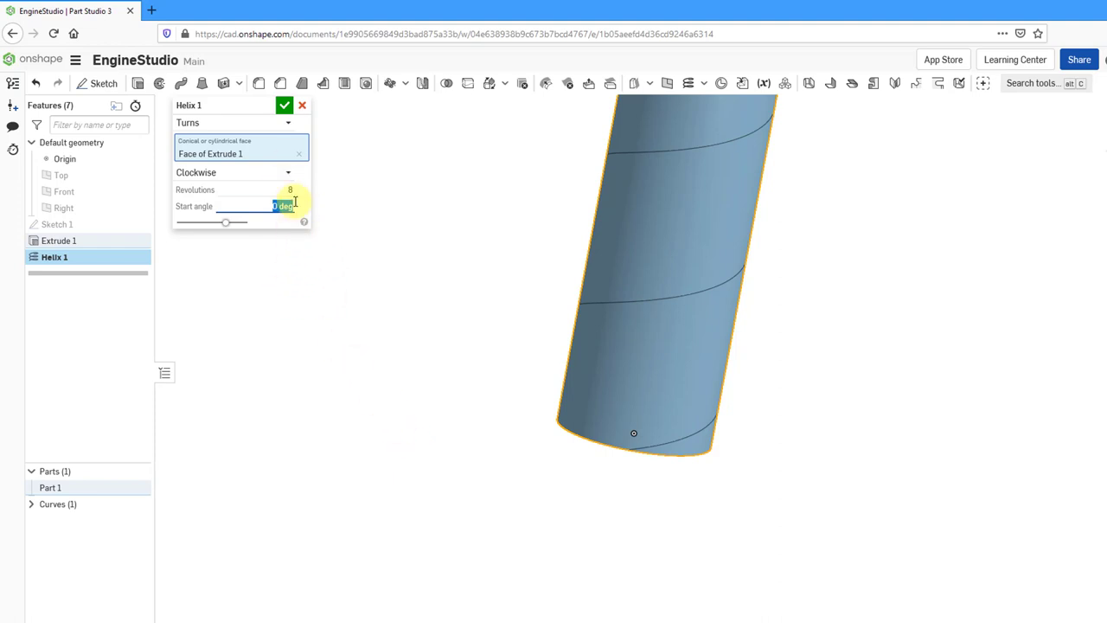
Step: Accept the helix with its current settings and show the default planes
left_click(285, 105)
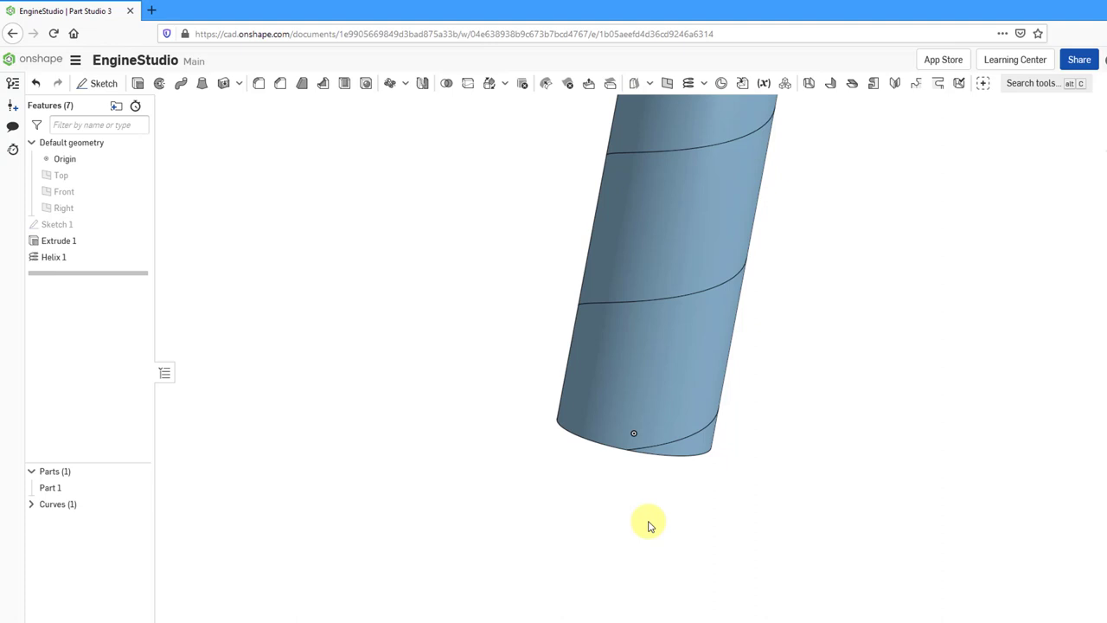
scroll(616, 505, "down", 4)
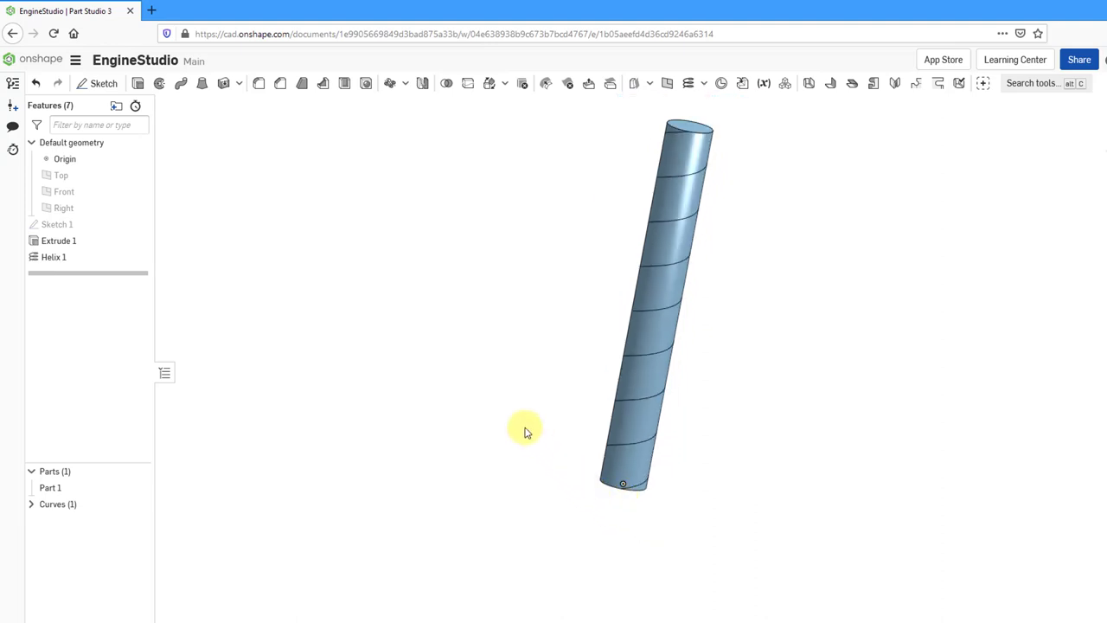
key("p")
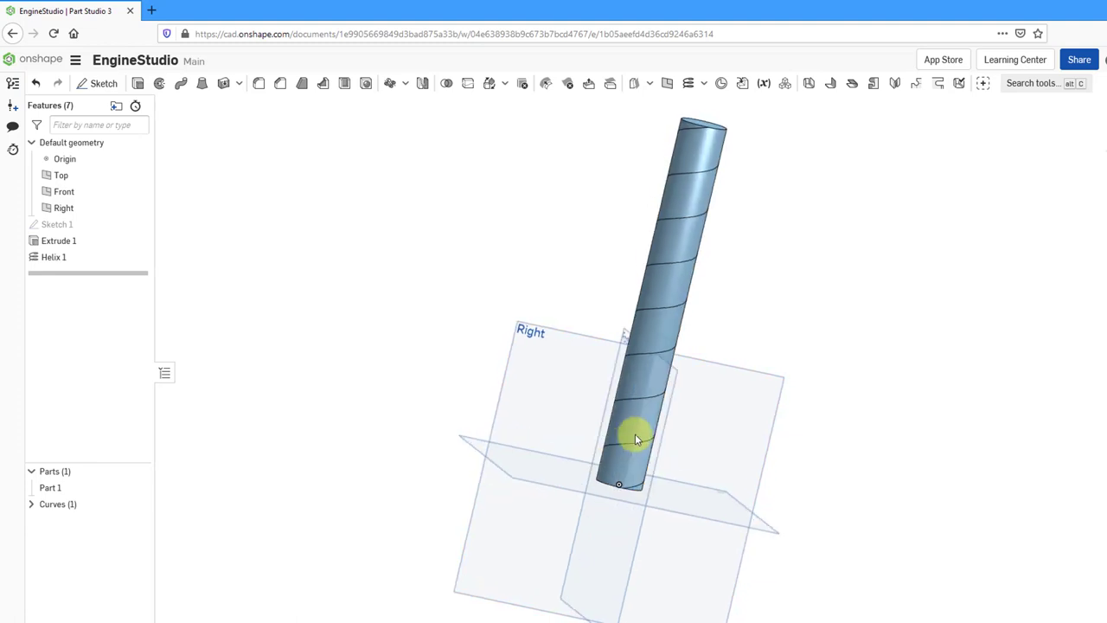
Step: Start a new sketch on the Front plane and look straight at the sketch plane
mouse_move(634, 436)
right_mouse_down()
mouse_move(667, 459)
mouse_move(648, 485)
mouse_move(638, 452)
mouse_move(650, 465)
mouse_move(630, 444)
right_mouse_up()
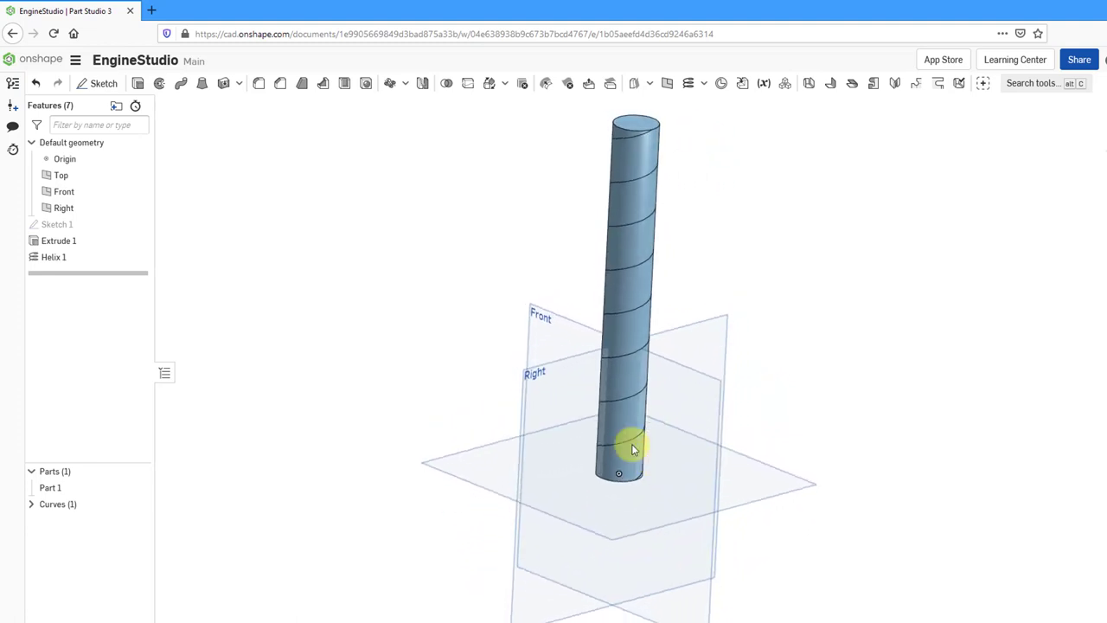
left_click(553, 328)
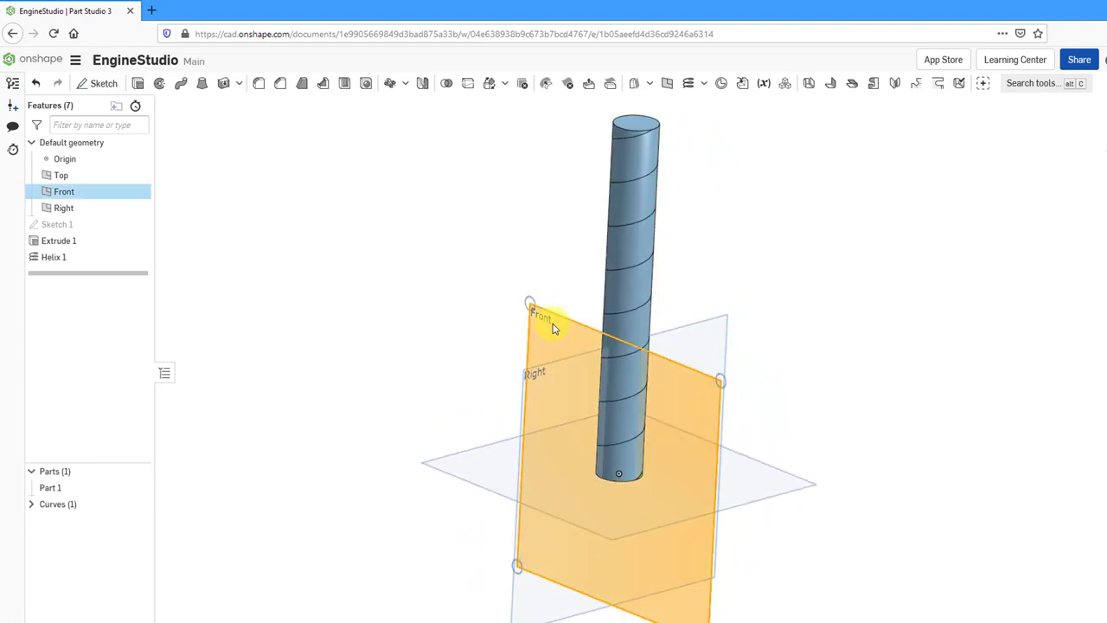
right_click(539, 199)
left_click(582, 205)
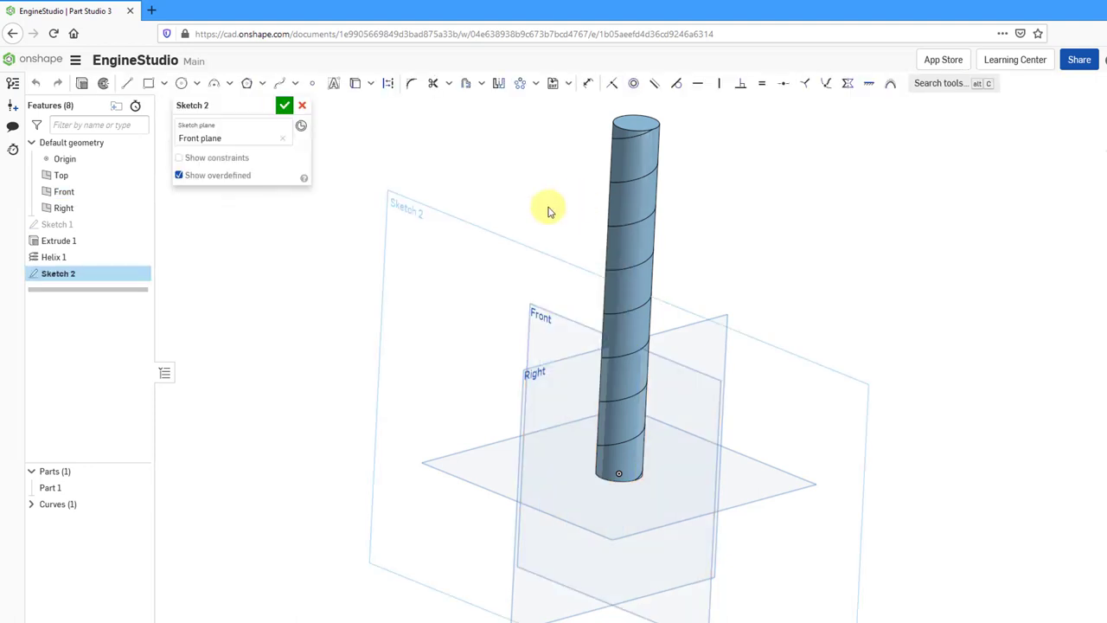
right_click(524, 211)
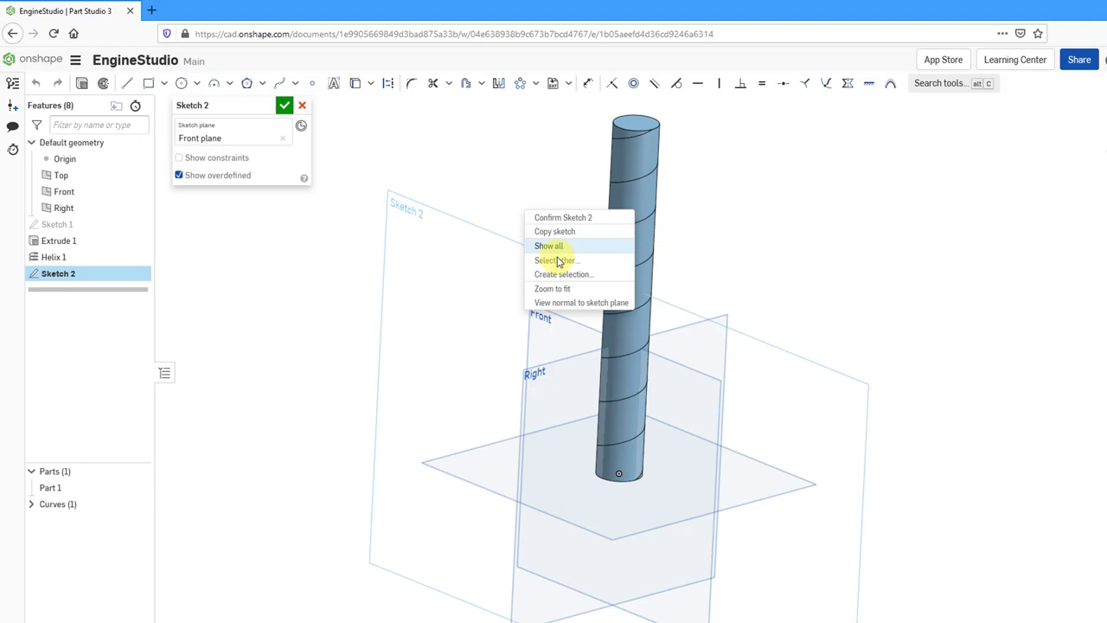
left_click(559, 303)
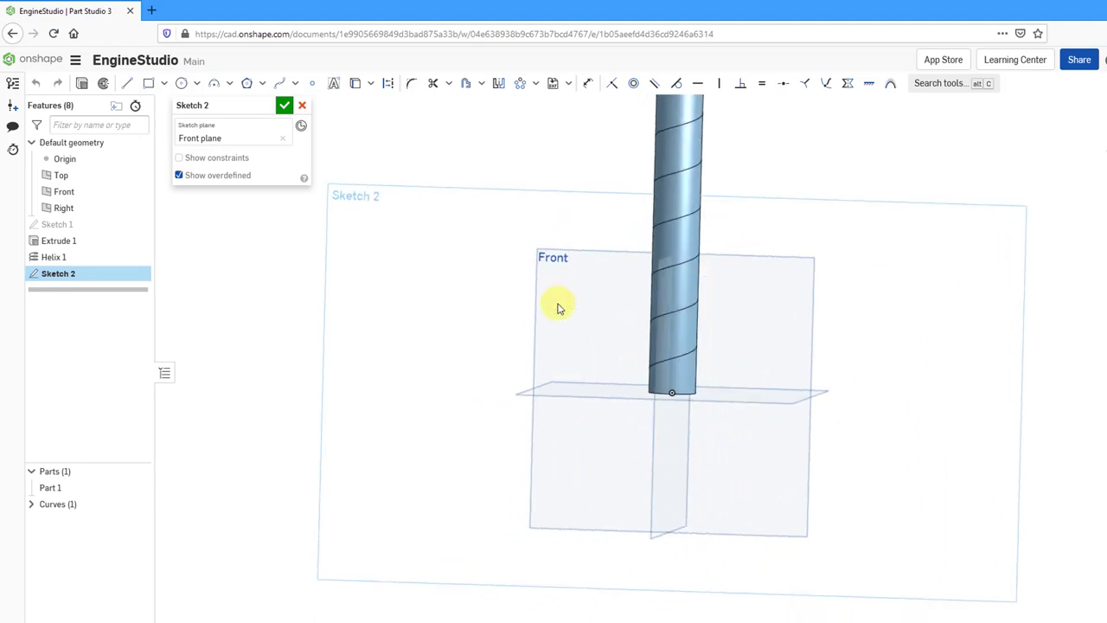
scroll(749, 324, "up", 10)
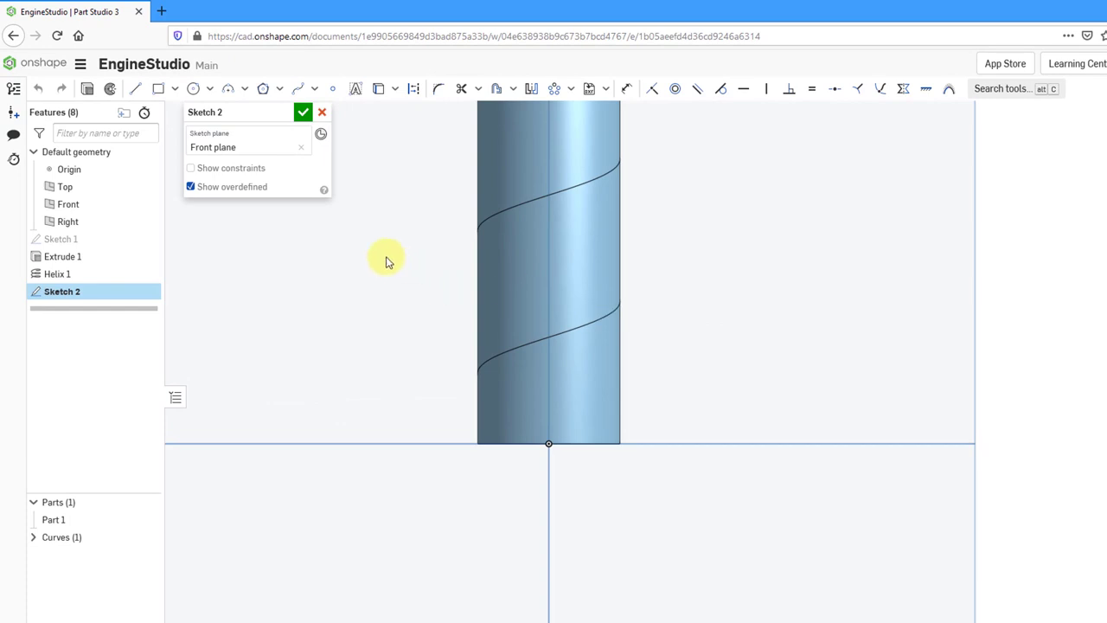
Step: Sketch a circle about 6.1 mm in diameter, centred on the right-hand end of the rod's base edge
left_click(194, 93)
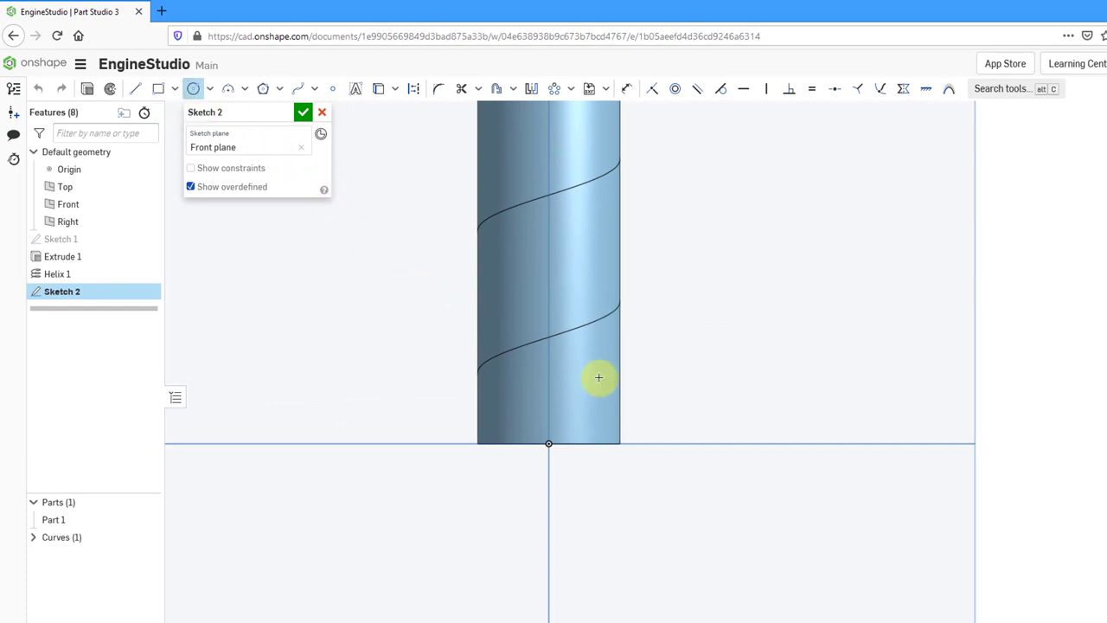
left_click(620, 446)
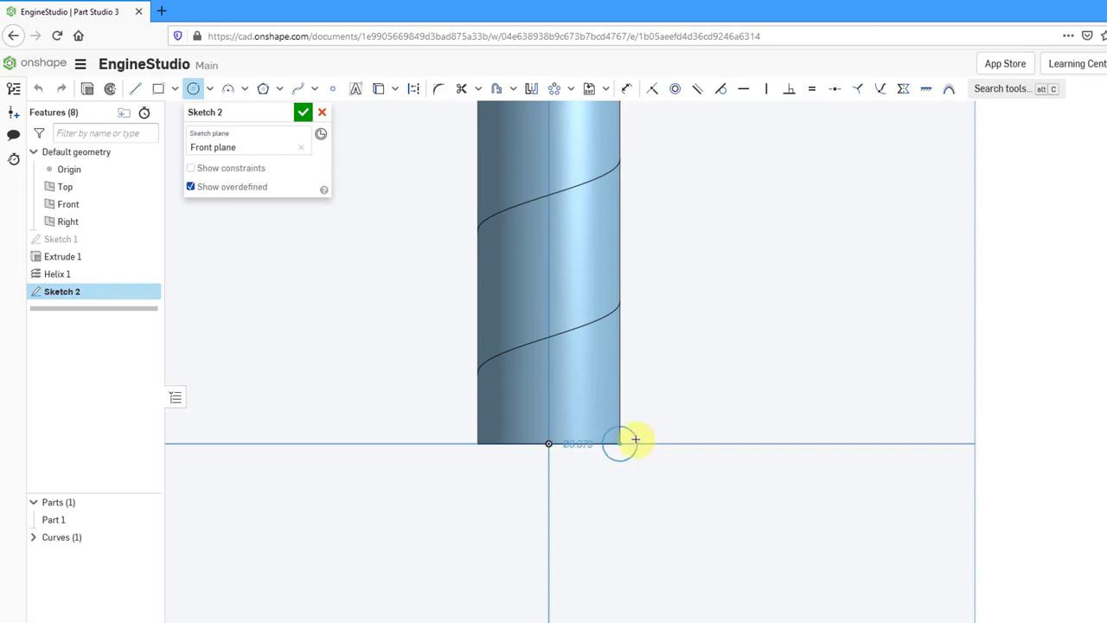
left_click(635, 441)
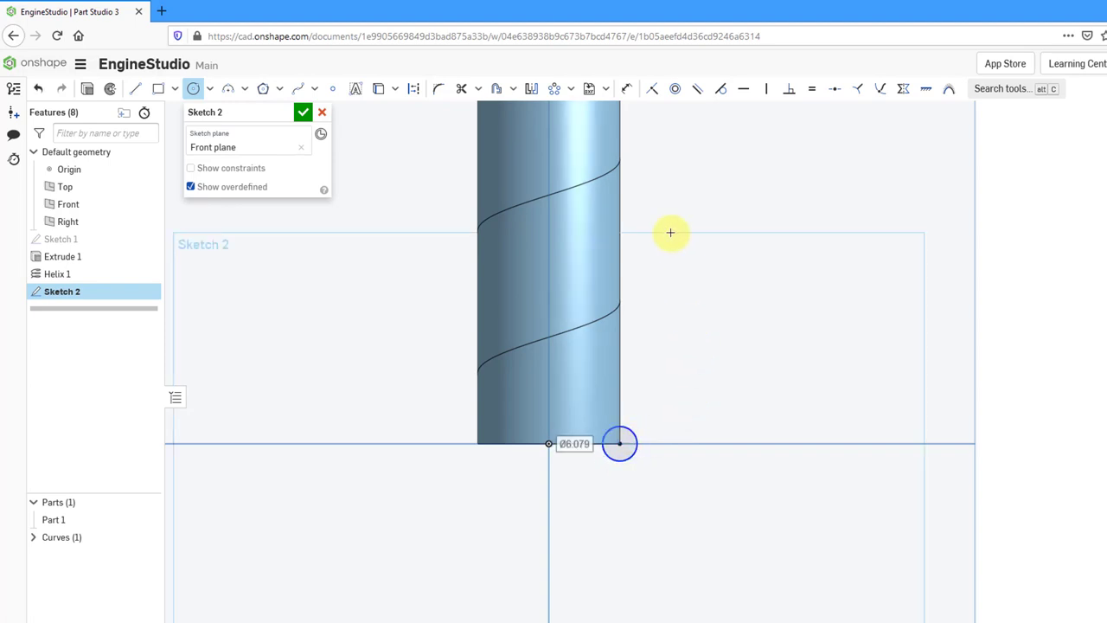
Step: Dimension the circle's diameter to 6.25 mm and finish the sketch
left_click(630, 90)
left_click(635, 434)
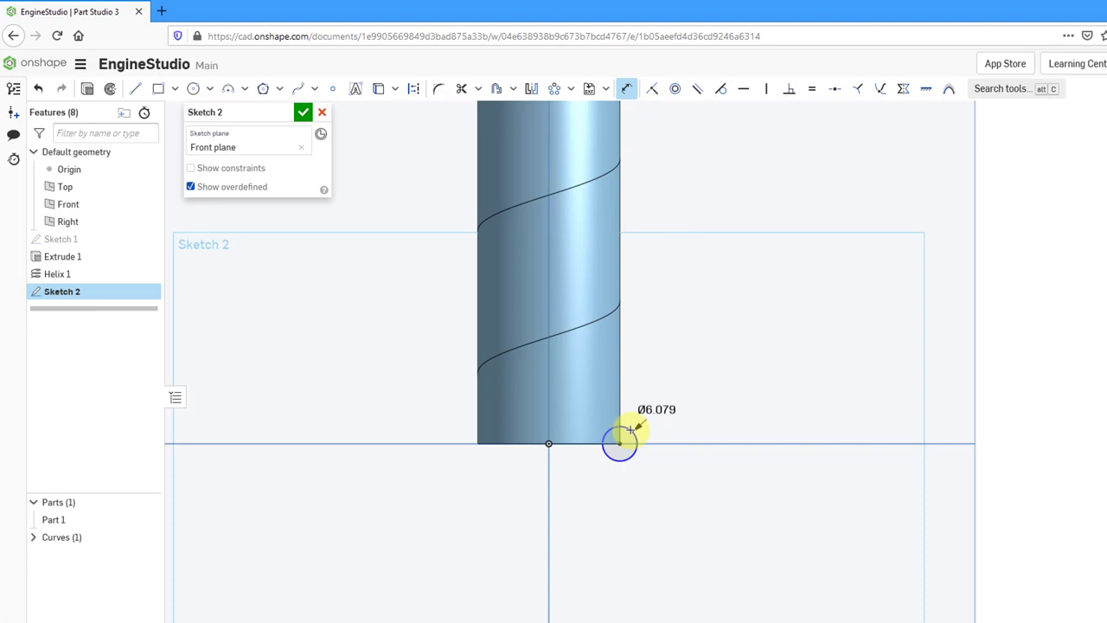
left_click(667, 391)
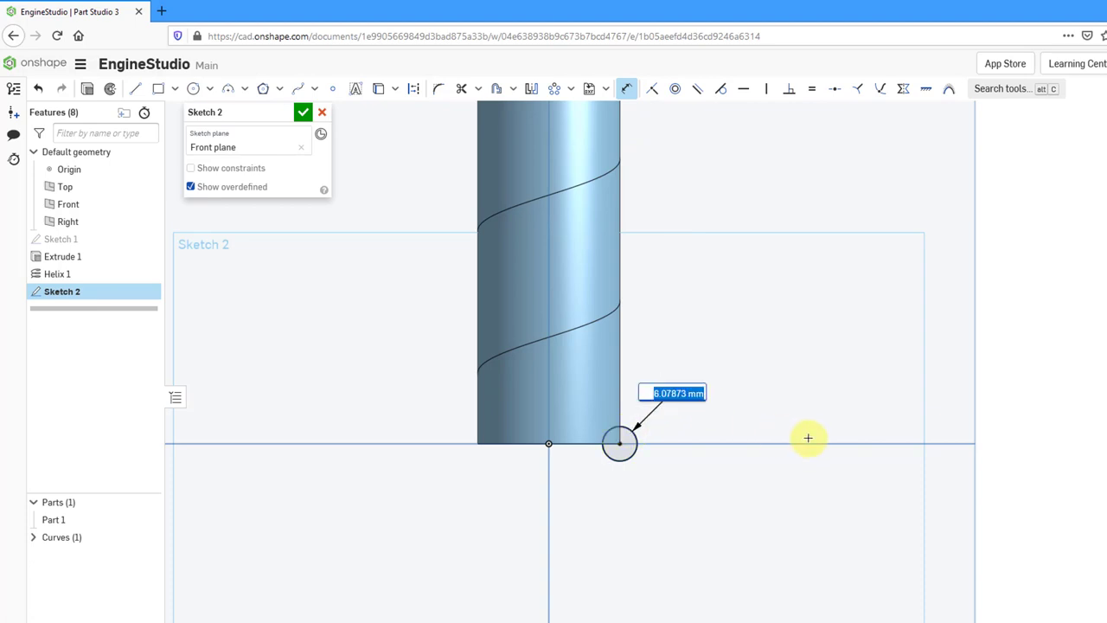
type("6")
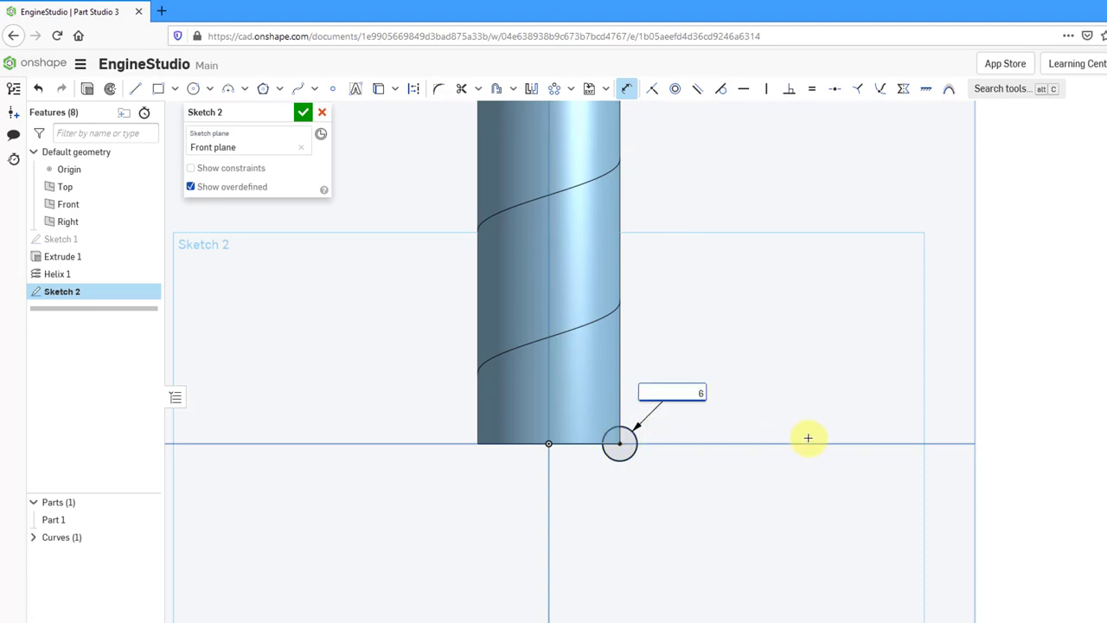
type(".25")
key("Return")
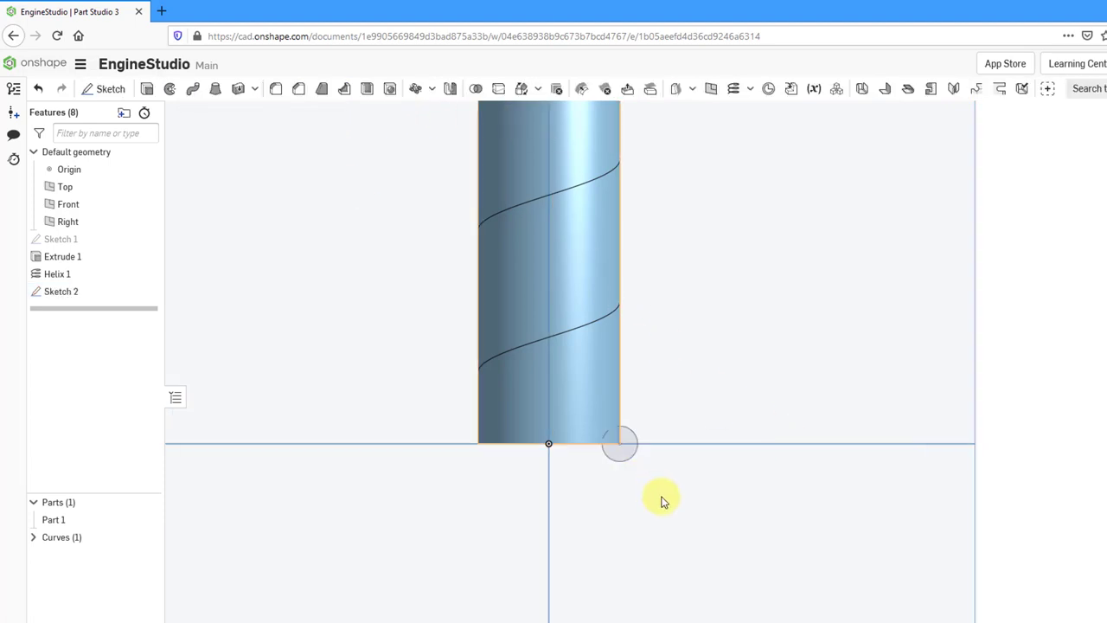
Step: Hide the default planes around the rod
scroll(641, 475, "down", 5)
right_click_drag(635, 473, 621, 459)
key("p")
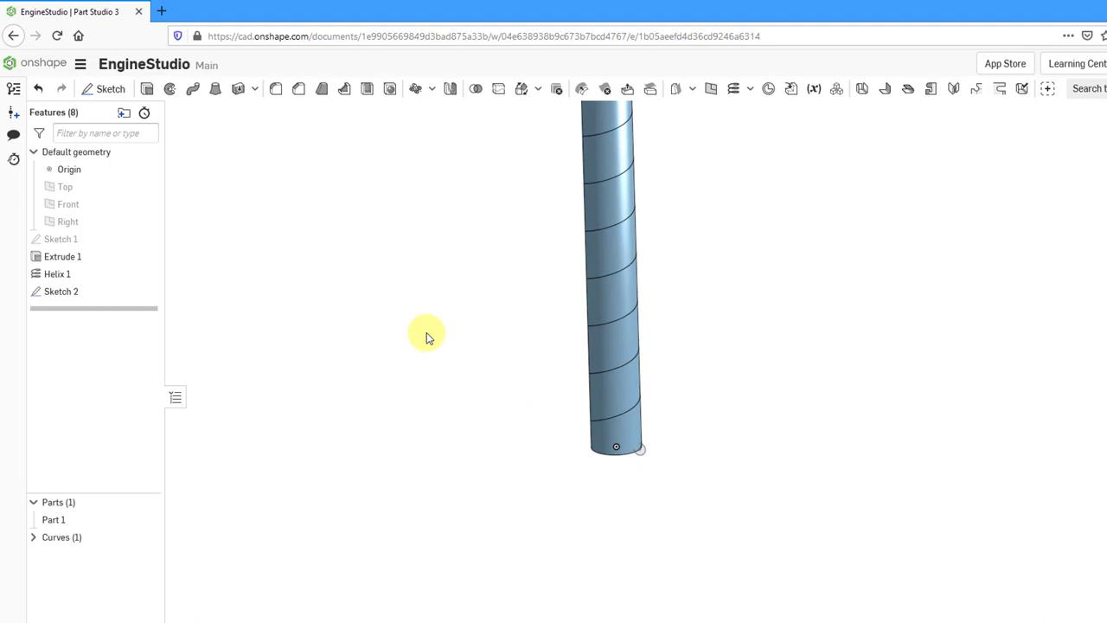
Step: Sweep the circle at the rod's base along the helix as a solid added to the rod
left_click(192, 90)
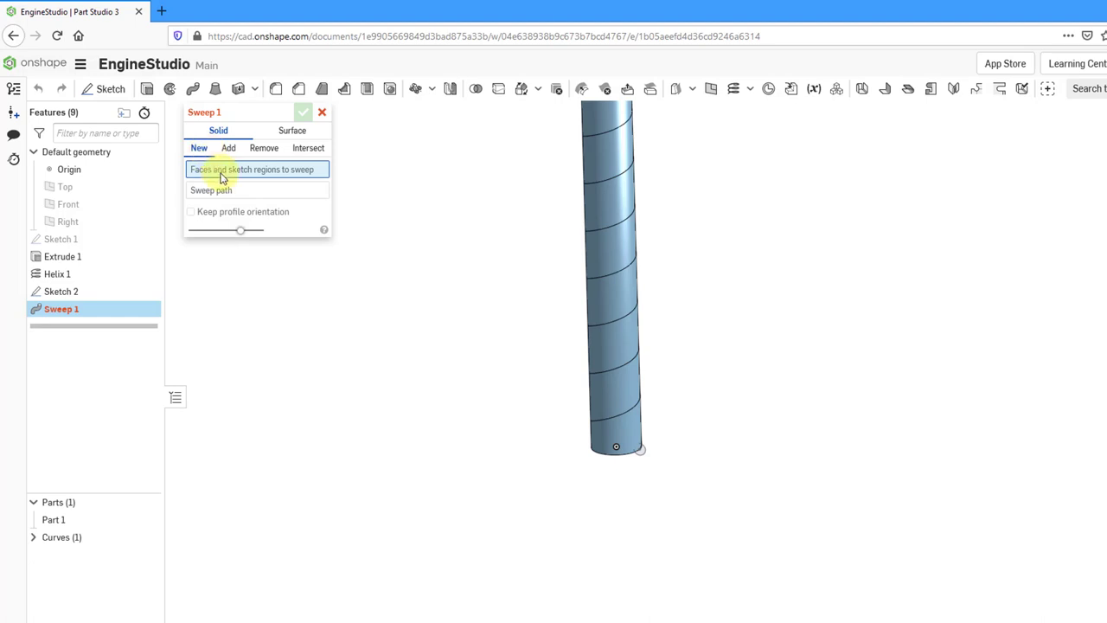
left_click(643, 451)
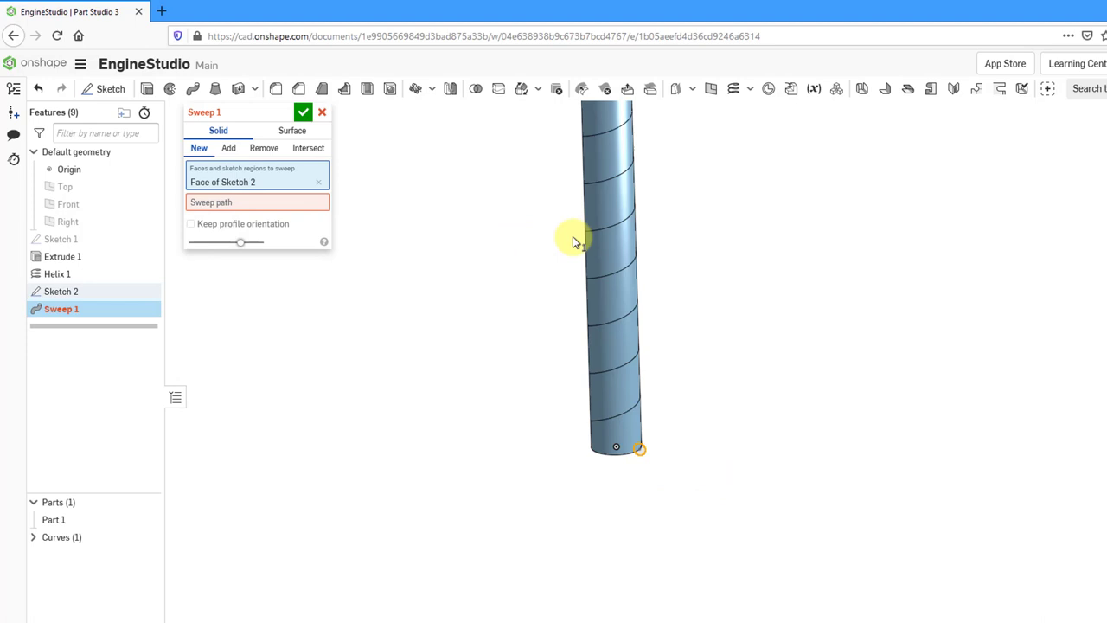
left_click(303, 204)
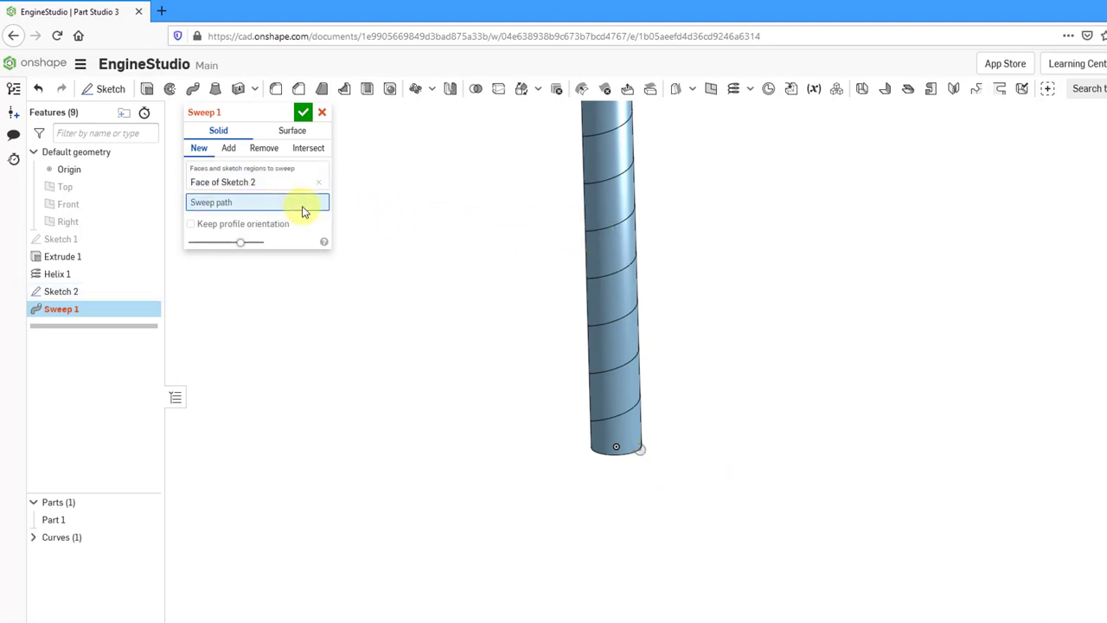
left_click(614, 232)
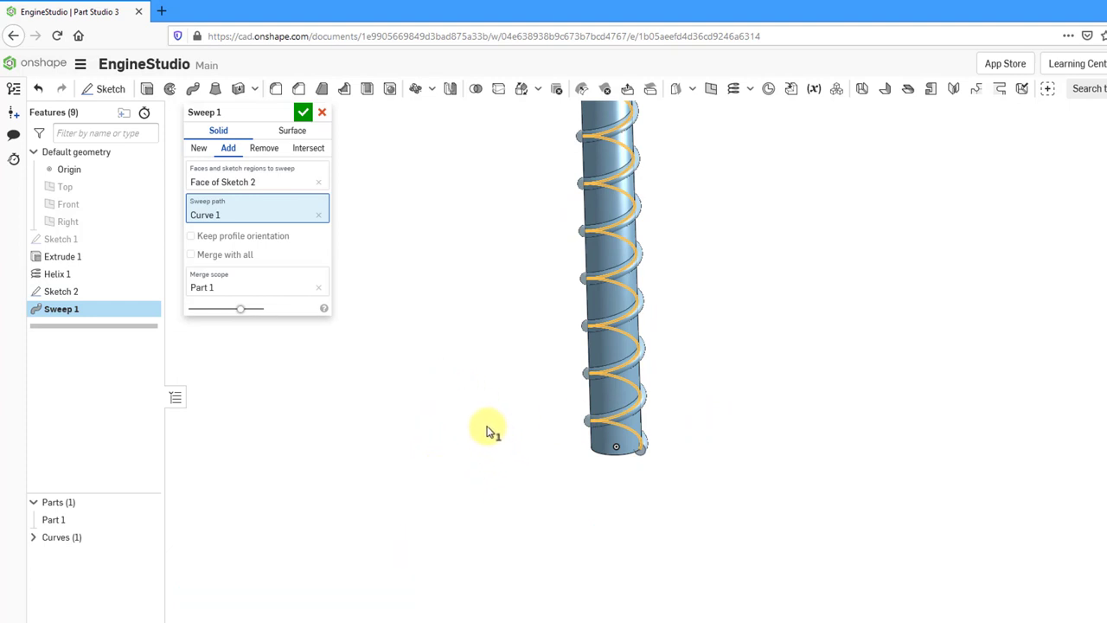
left_click(303, 113)
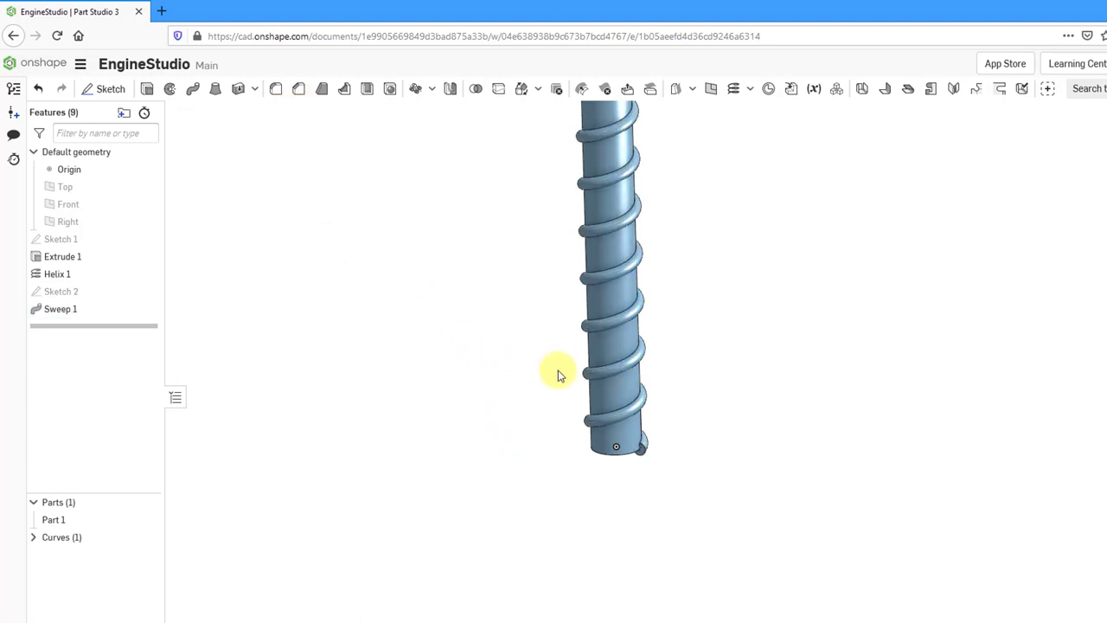
Step: Edit the sweep to use New so the coil is a separate part, and hide the rod
right_click_drag(558, 374, 601, 447)
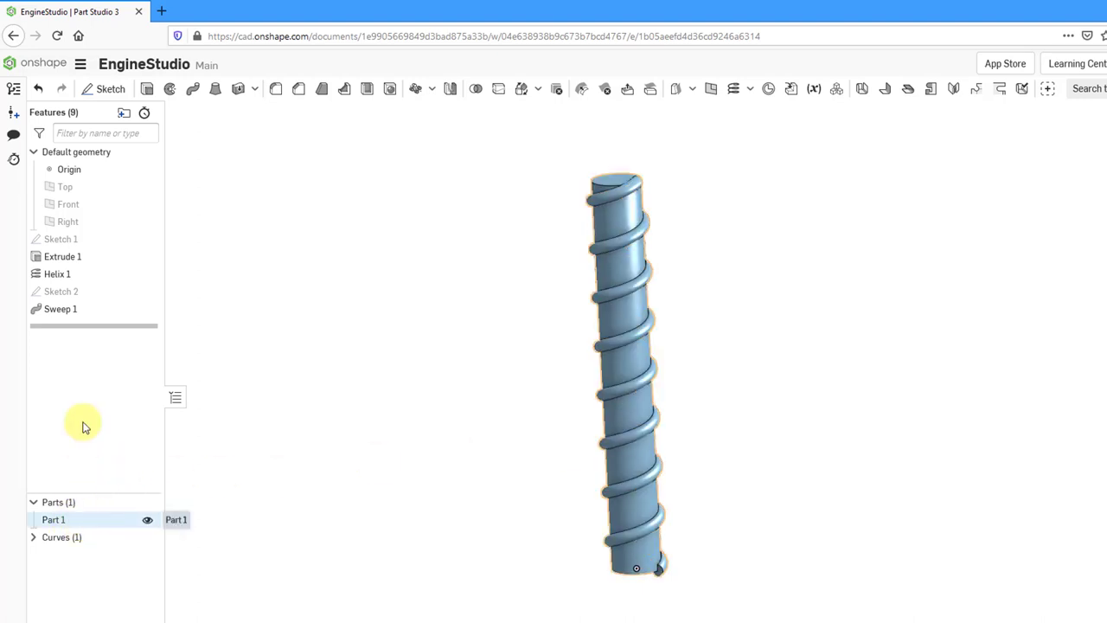
right_click(73, 310)
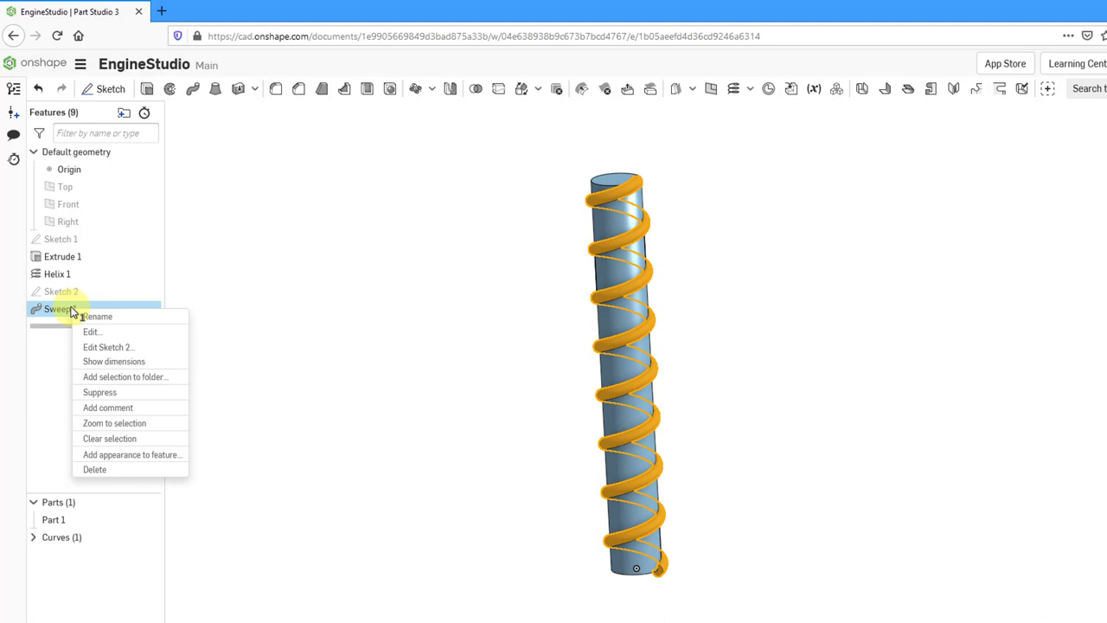
left_click(91, 333)
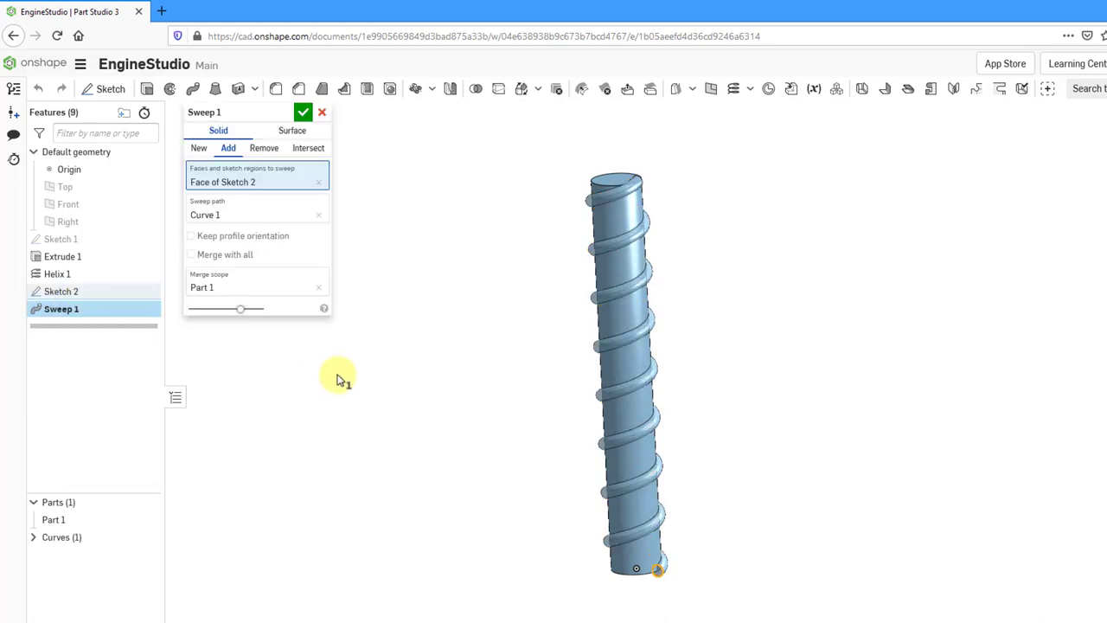
left_click(228, 152)
left_click(198, 150)
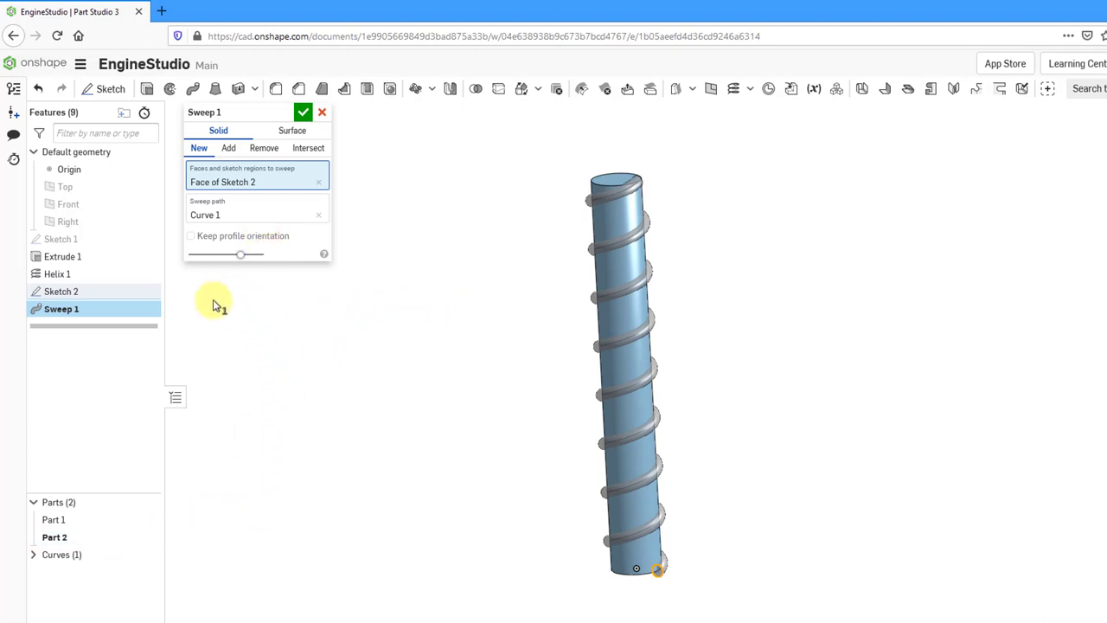
left_click(303, 112)
mouse_move(389, 388)
right_mouse_down()
mouse_move(420, 386)
mouse_move(408, 388)
right_mouse_up()
left_click(148, 522)
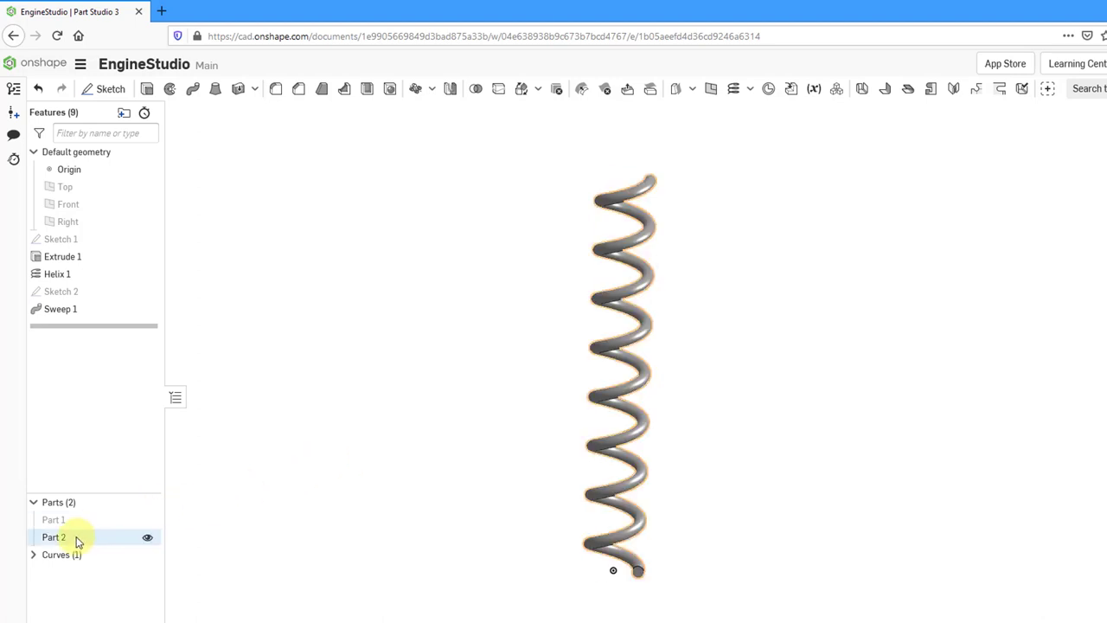
Step: Reopen the coil's sweep for editing and turn on Keep profile orientation
left_click(57, 314)
right_click(59, 317)
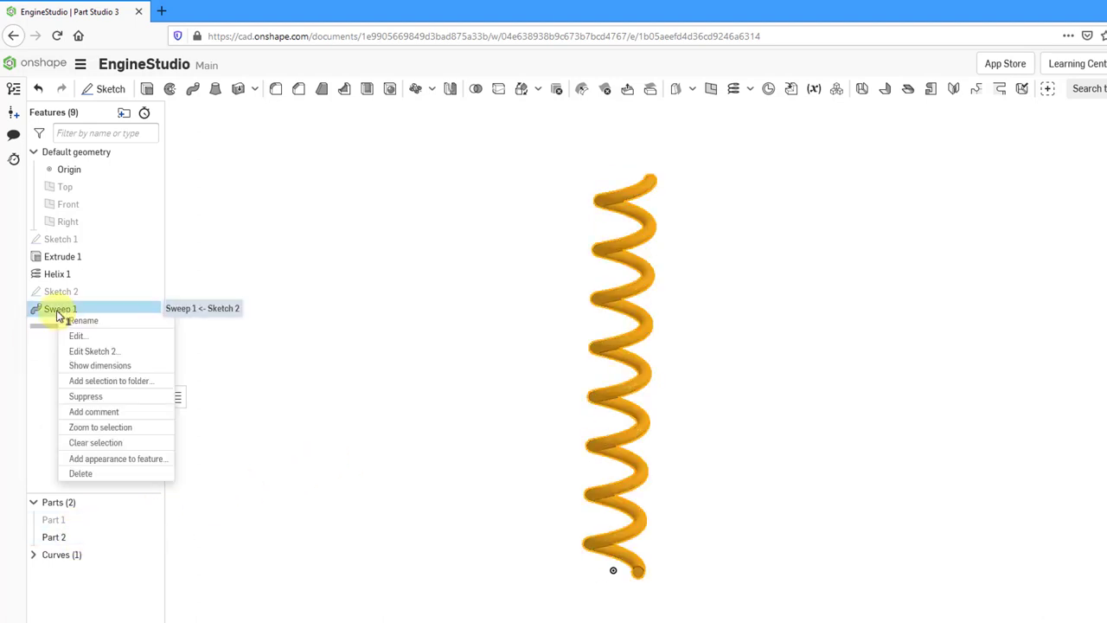
left_click(76, 334)
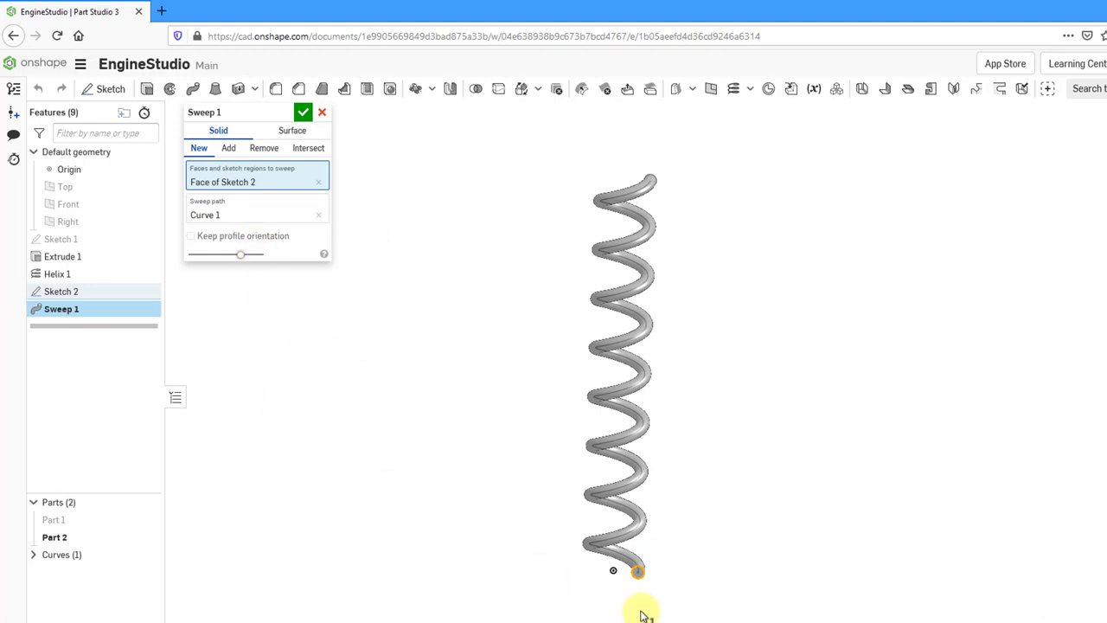
middle_click_drag(687, 582, 663, 498)
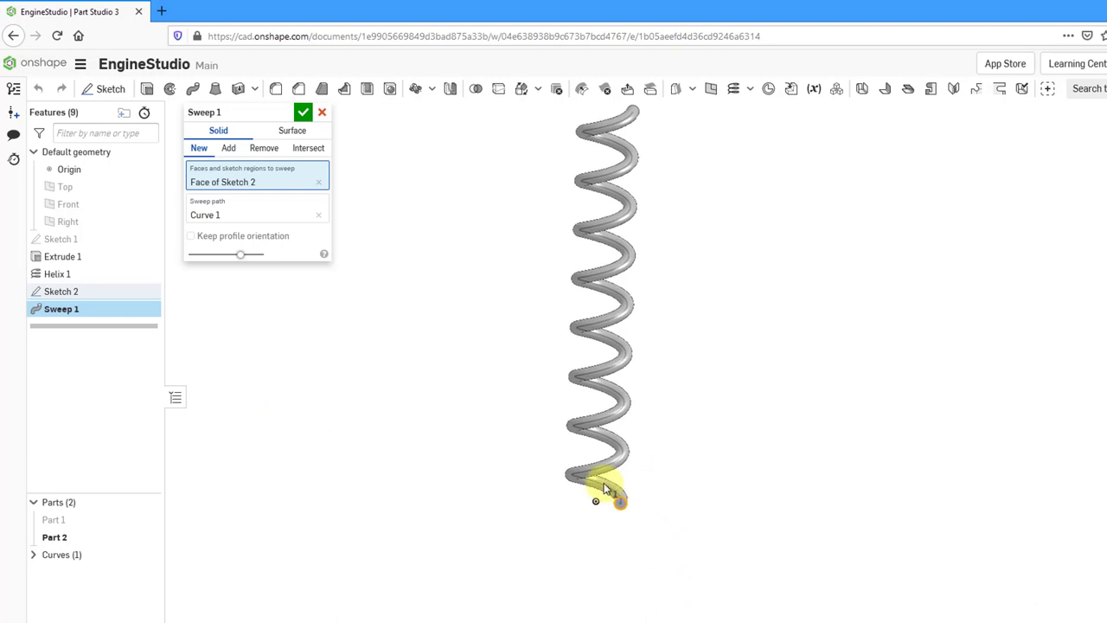
scroll(608, 497, "up", 5)
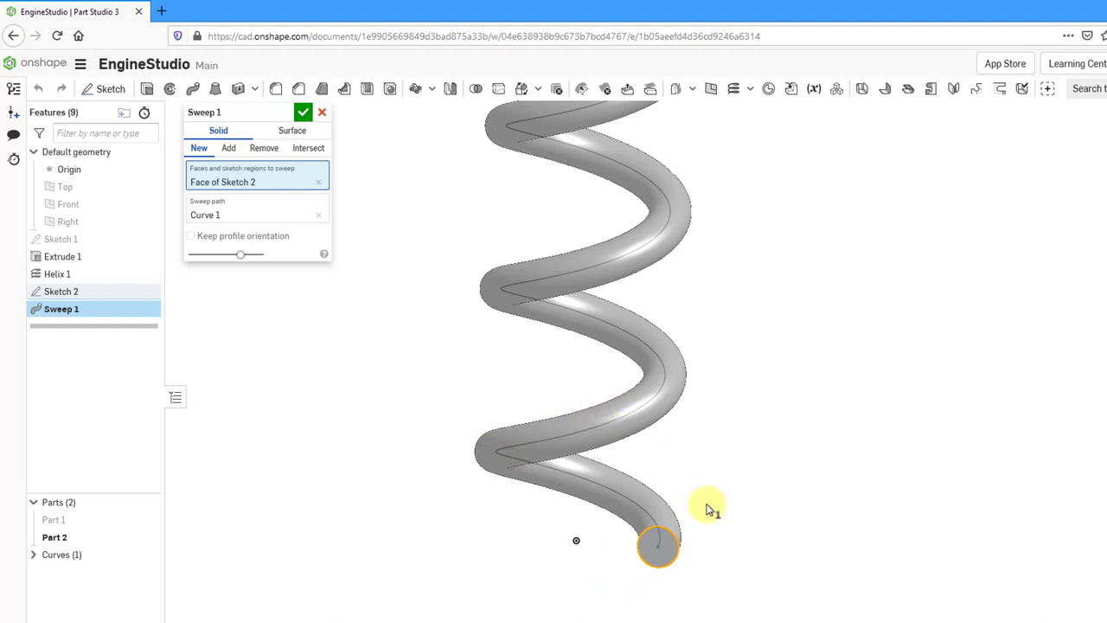
mouse_move(666, 475)
right_mouse_down()
mouse_move(631, 477)
mouse_move(641, 477)
right_mouse_up()
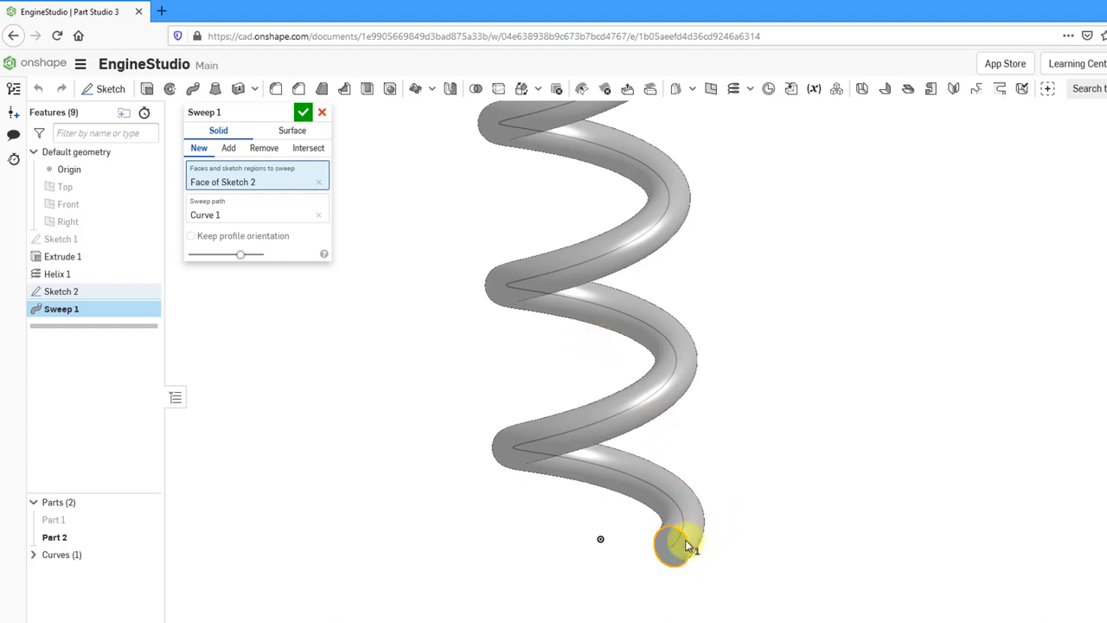
left_click(200, 239)
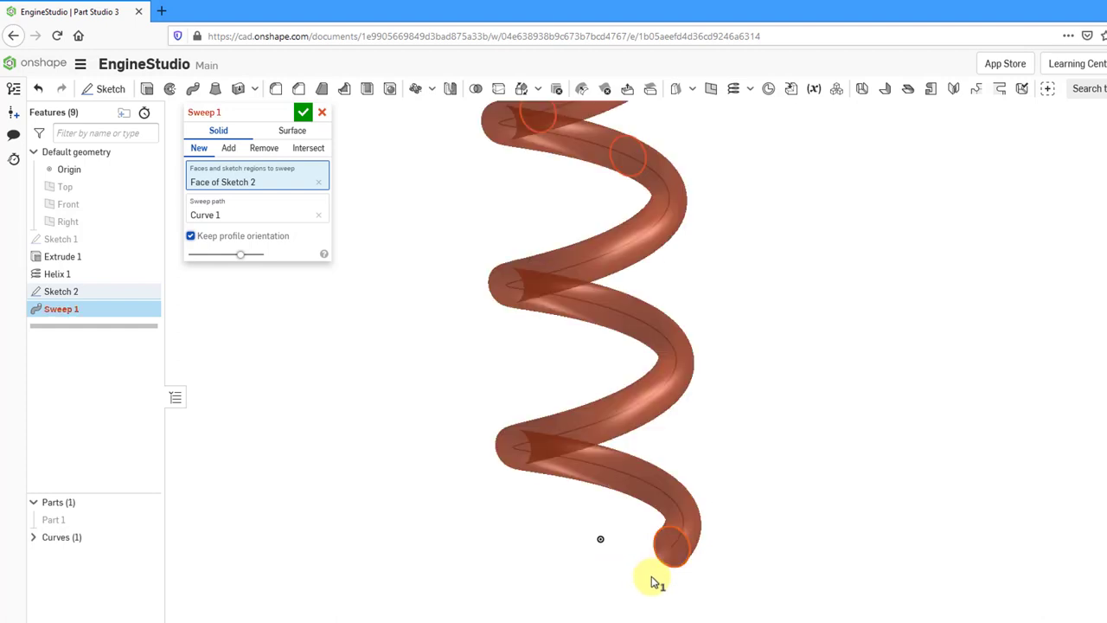
scroll(653, 581, "down", 5)
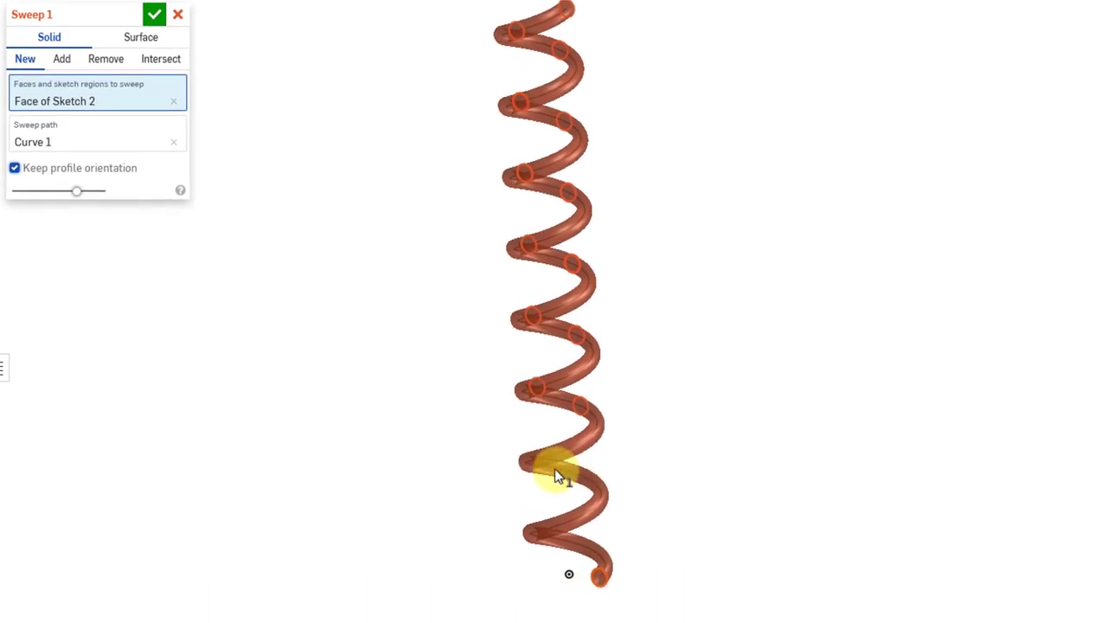
right_click_drag(558, 475, 553, 500)
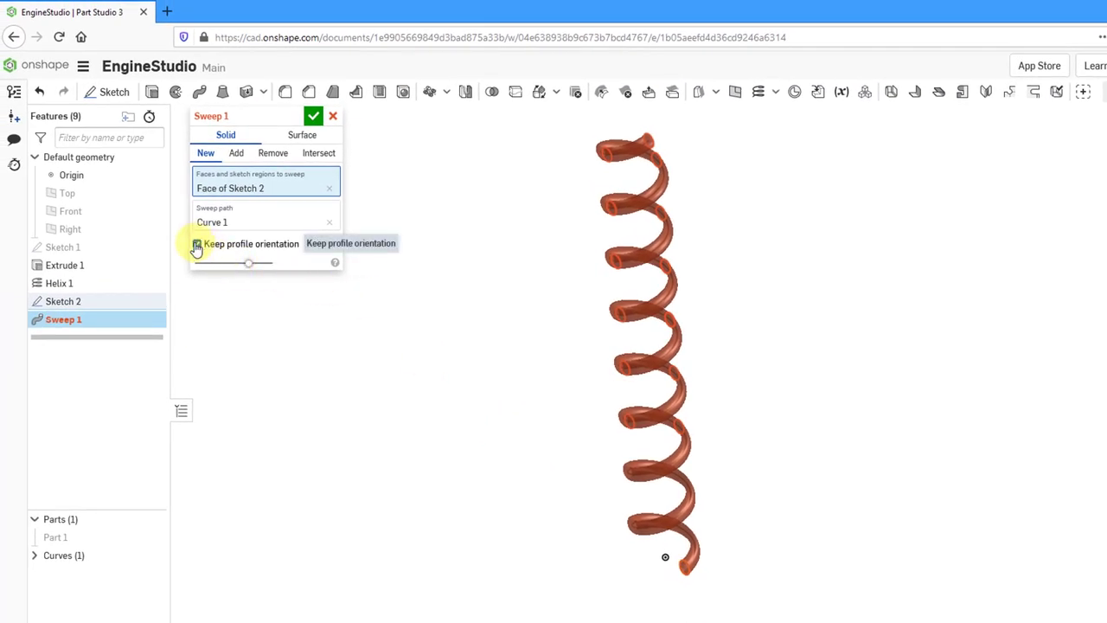
Step: Turn off Keep profile orientation for the coil's sweep and accept the edit
left_click(197, 245)
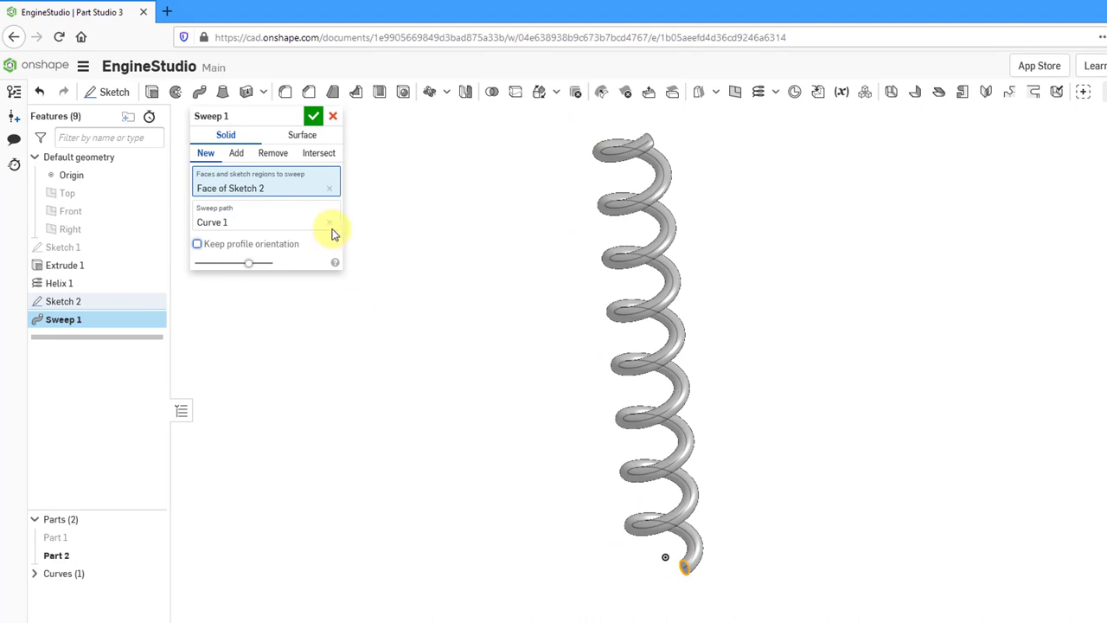
left_click(313, 118)
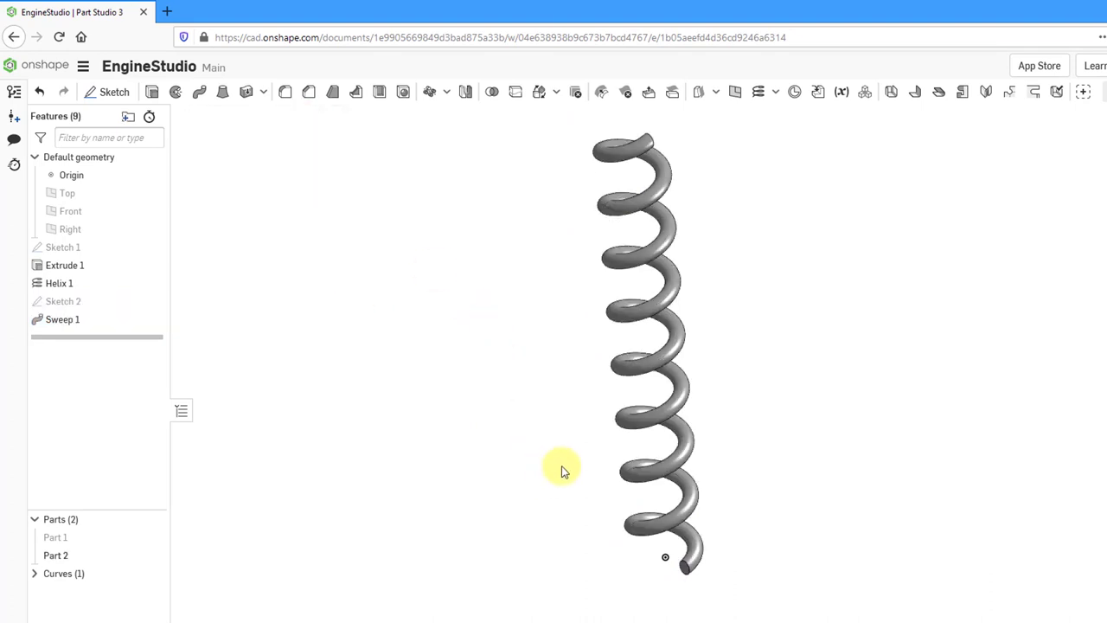
right_click_drag(605, 413, 549, 451)
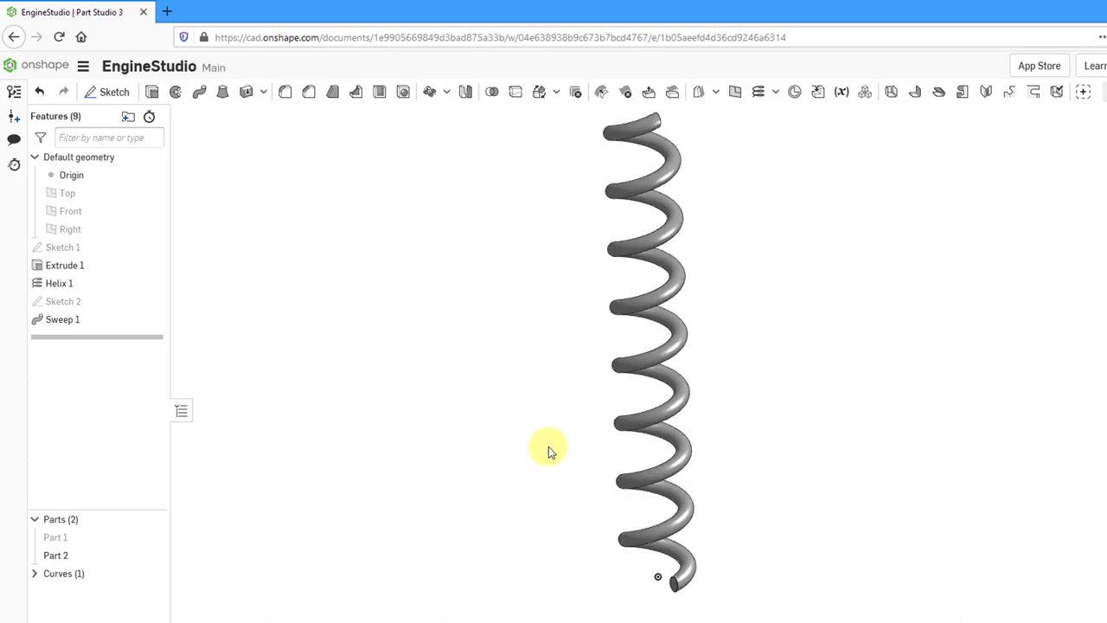
Step: Hide the coil part and show the rod together with the circle sketch at its base
left_click(154, 556)
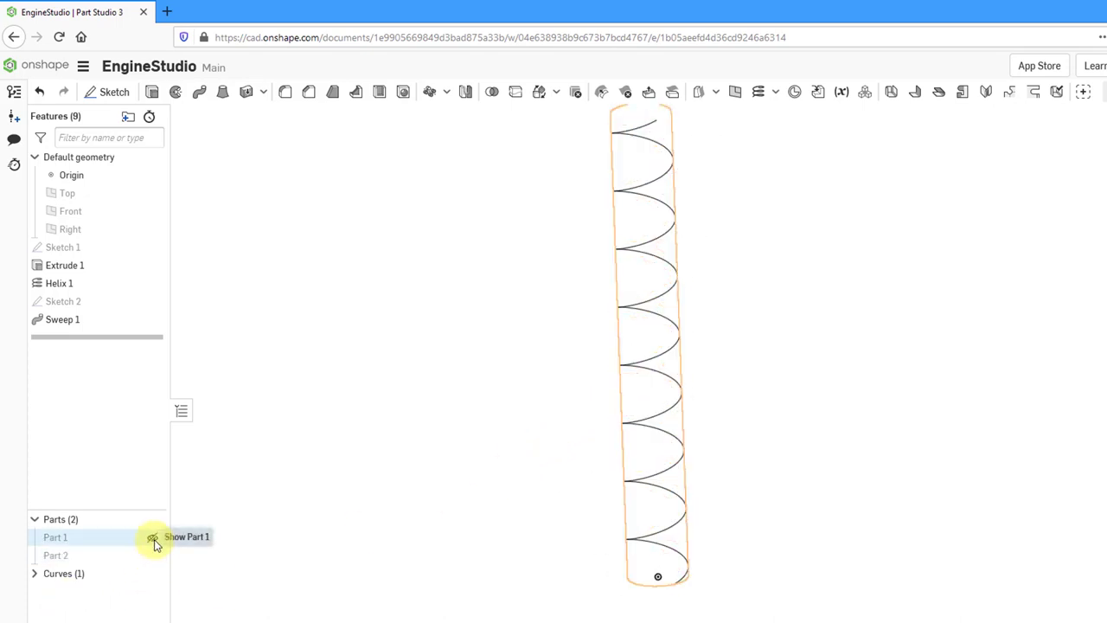
left_click(153, 537)
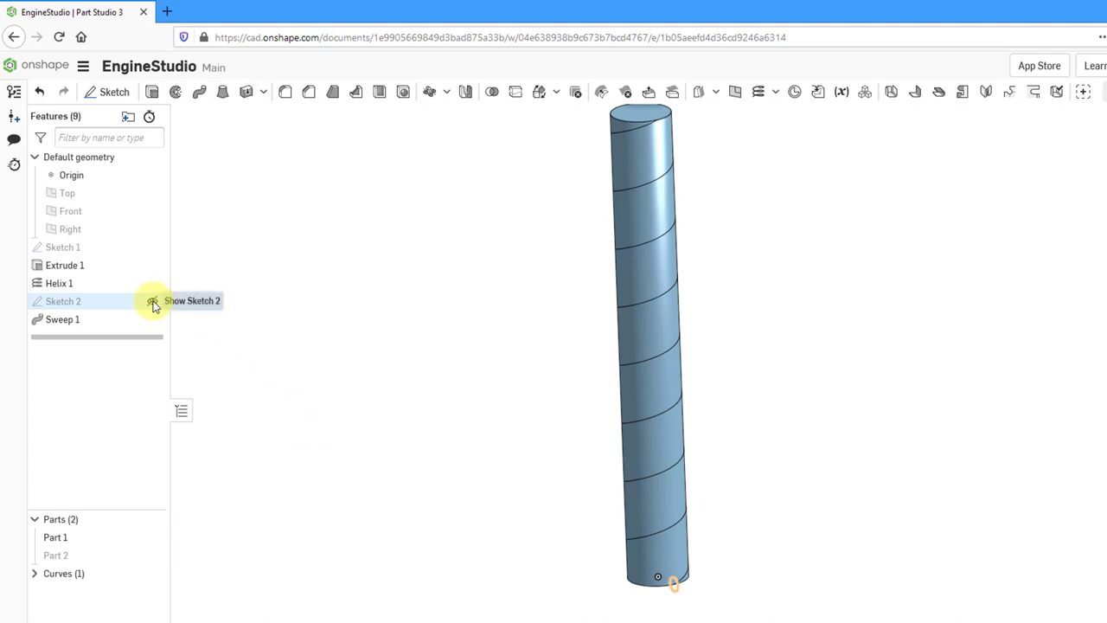
left_click(153, 302)
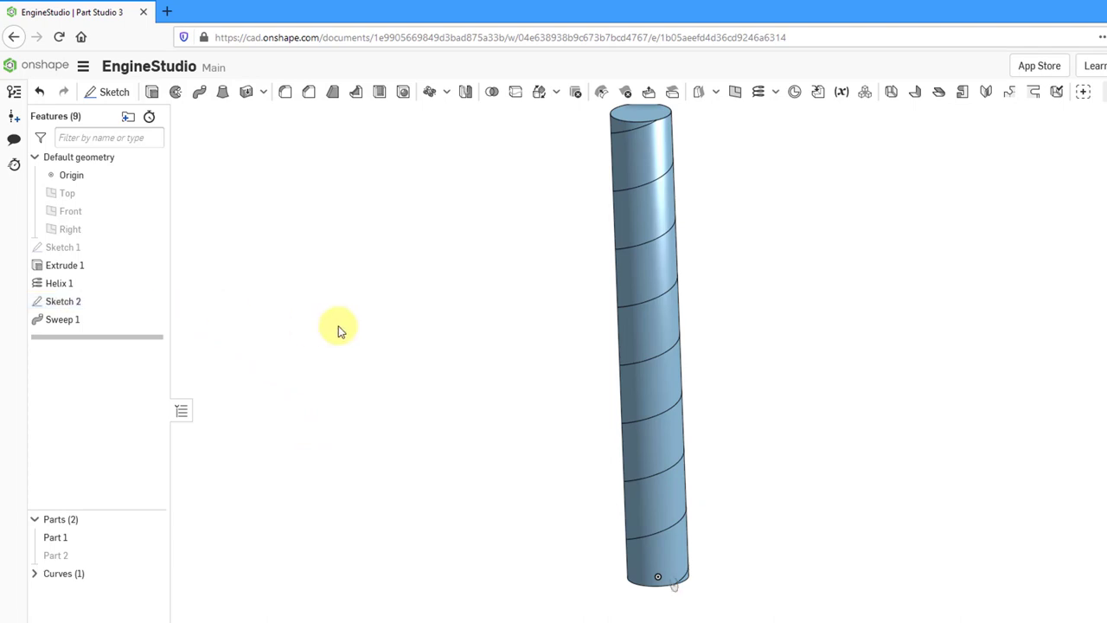
Step: Sweep the circle at the rod's base along the helix as a solid Remove, cutting a helical groove into the rod
left_click(199, 92)
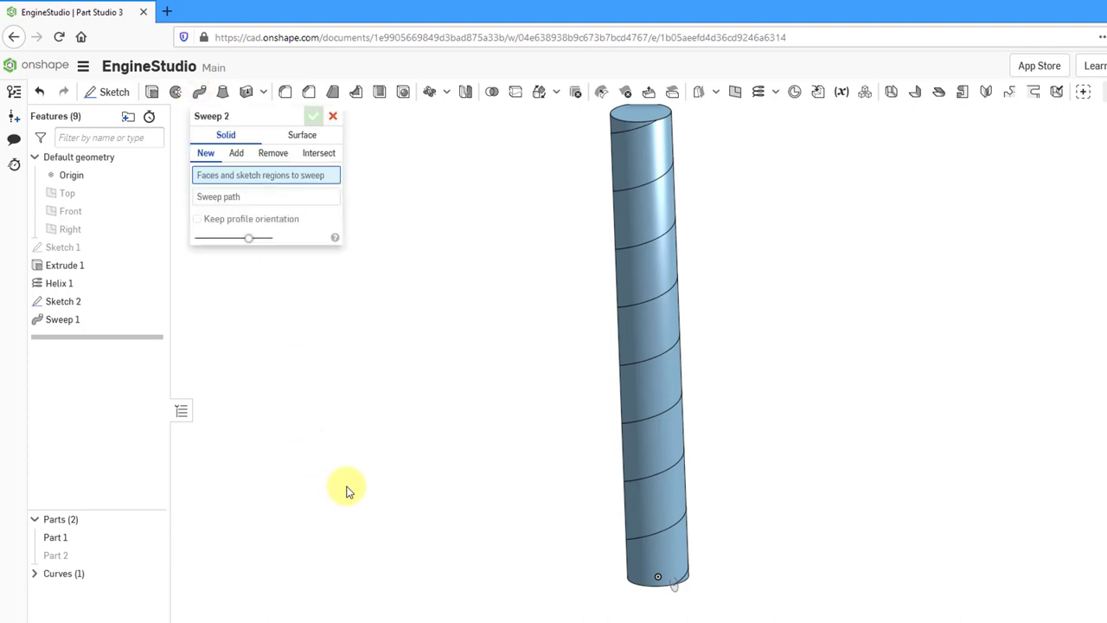
left_click(674, 589)
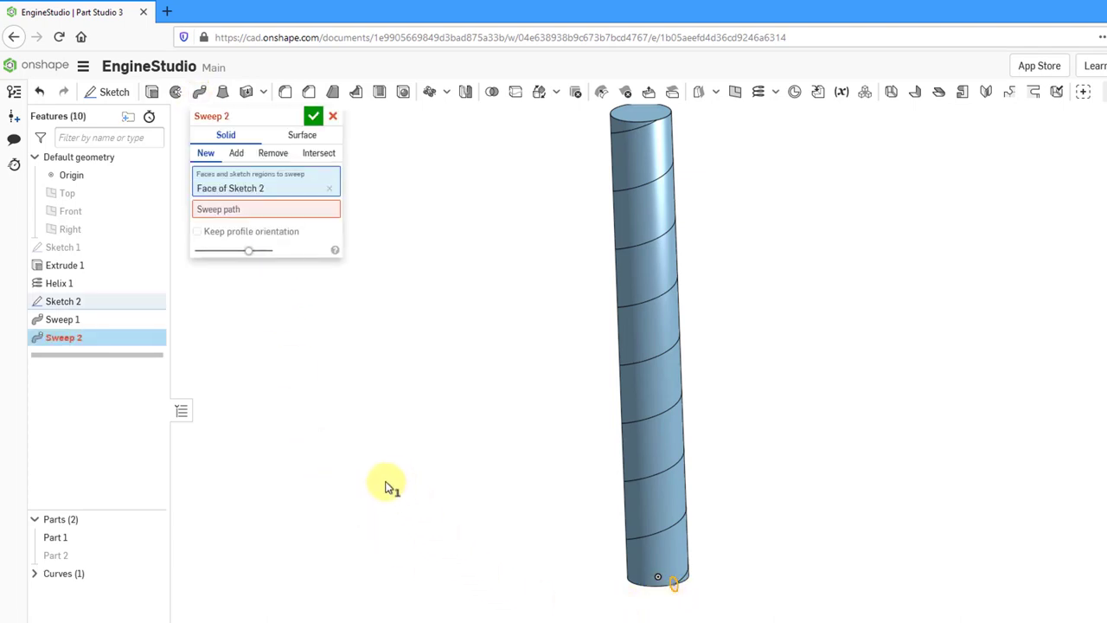
left_click(241, 211)
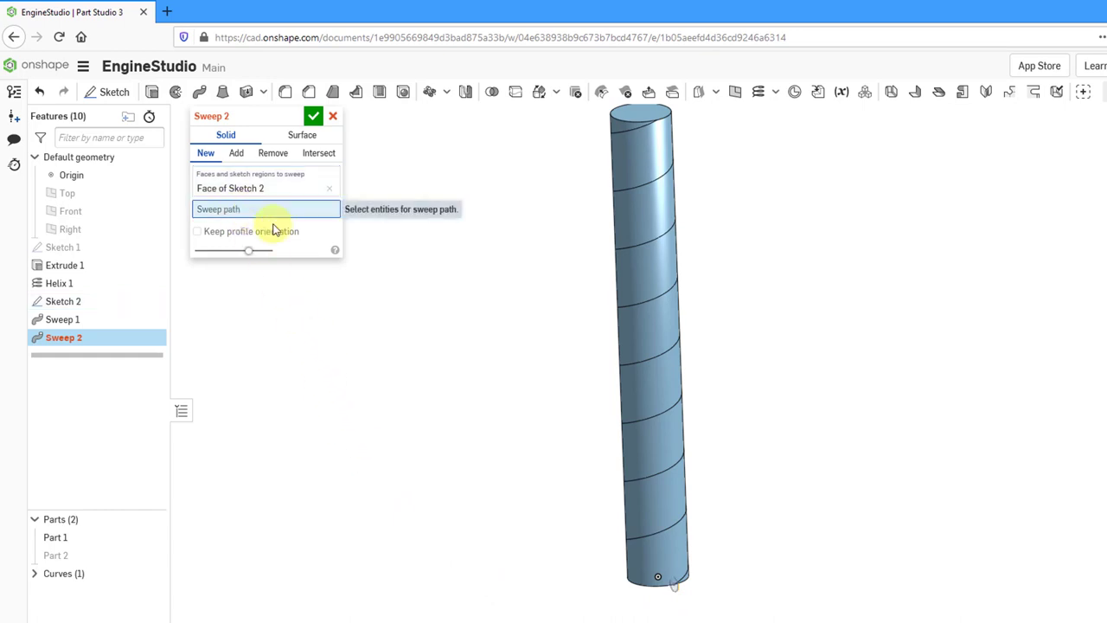
left_click(621, 248)
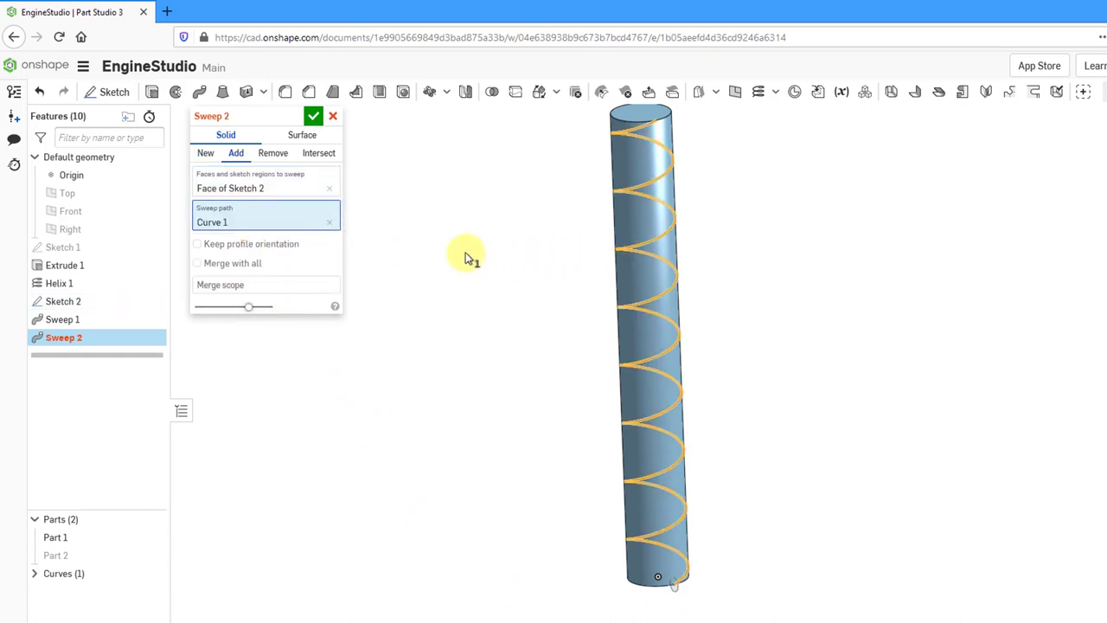
left_click(278, 159)
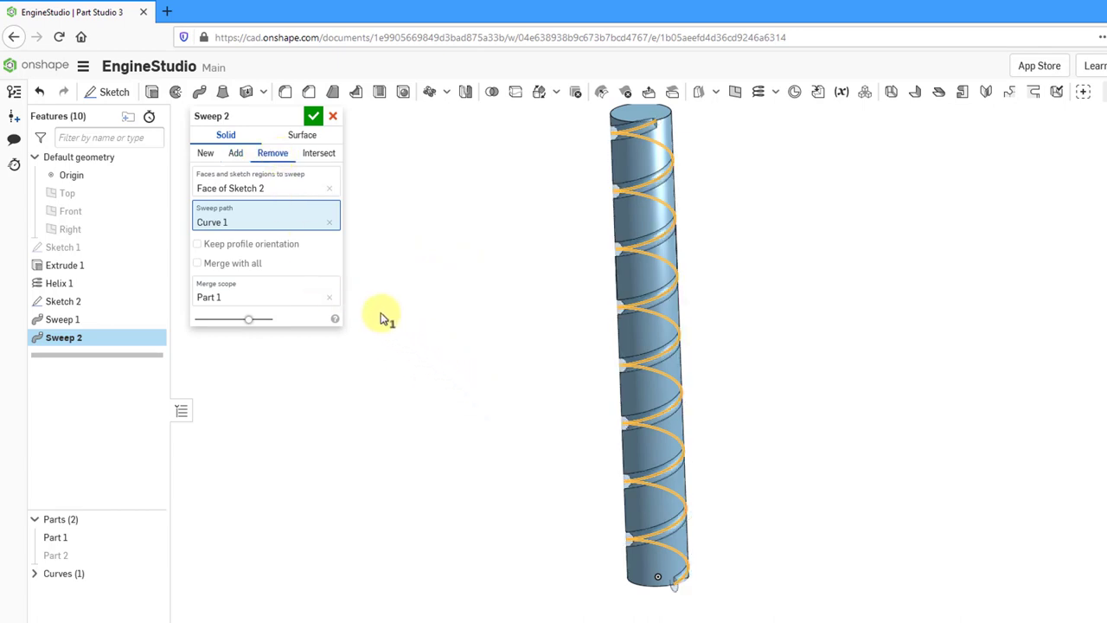
left_click(314, 116)
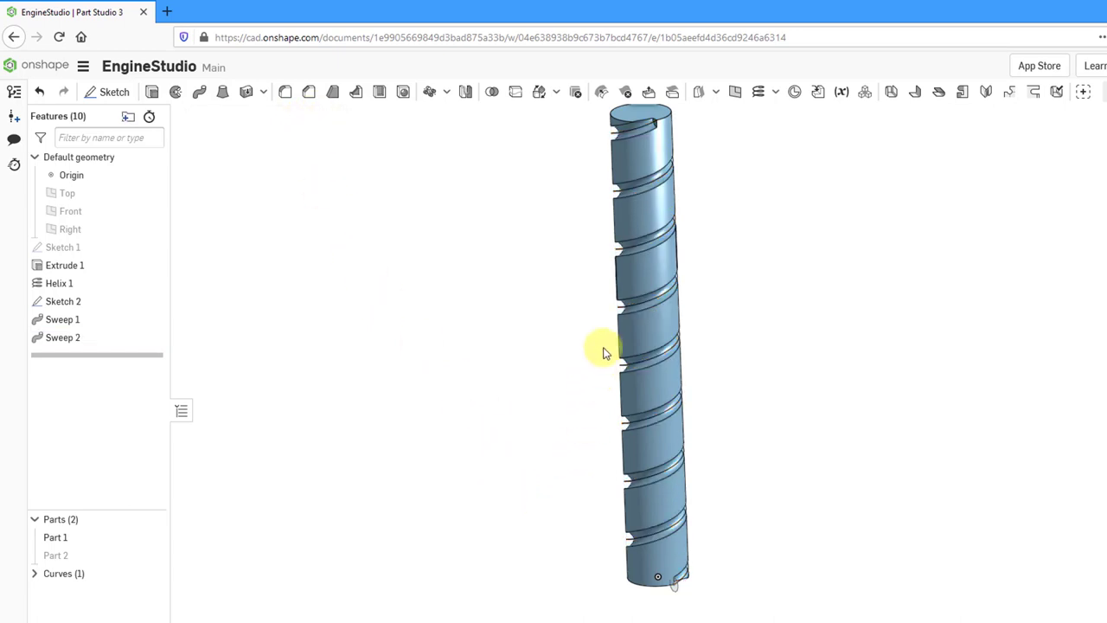
Step: Examine the helical groove up close at the rod's upper end and along its whole length
middle_click_drag(643, 317, 648, 371)
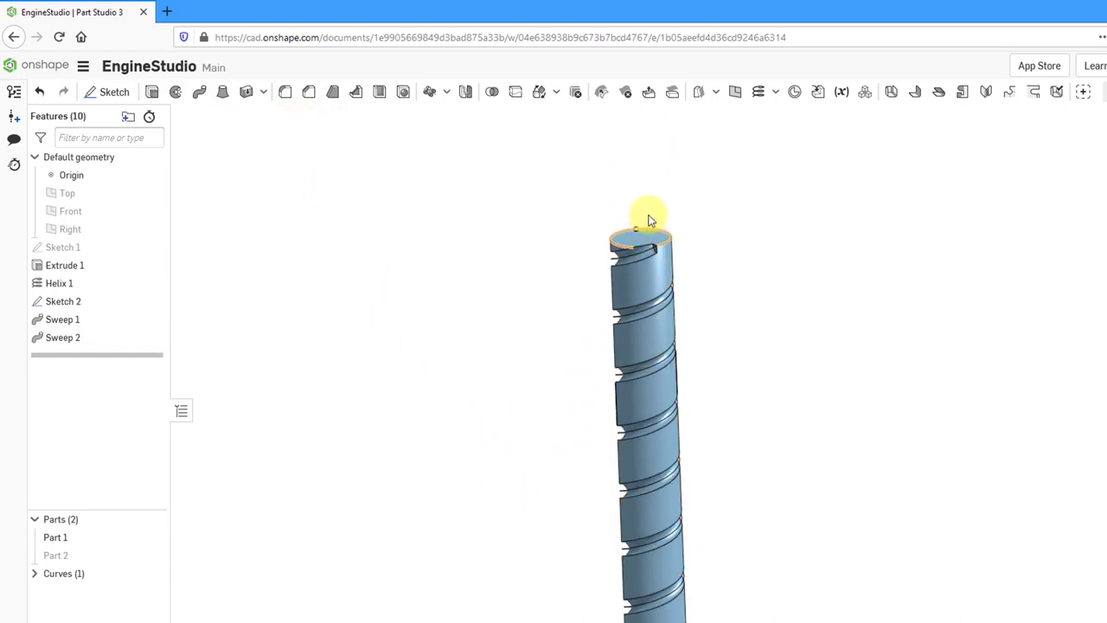
scroll(651, 220, "up", 5)
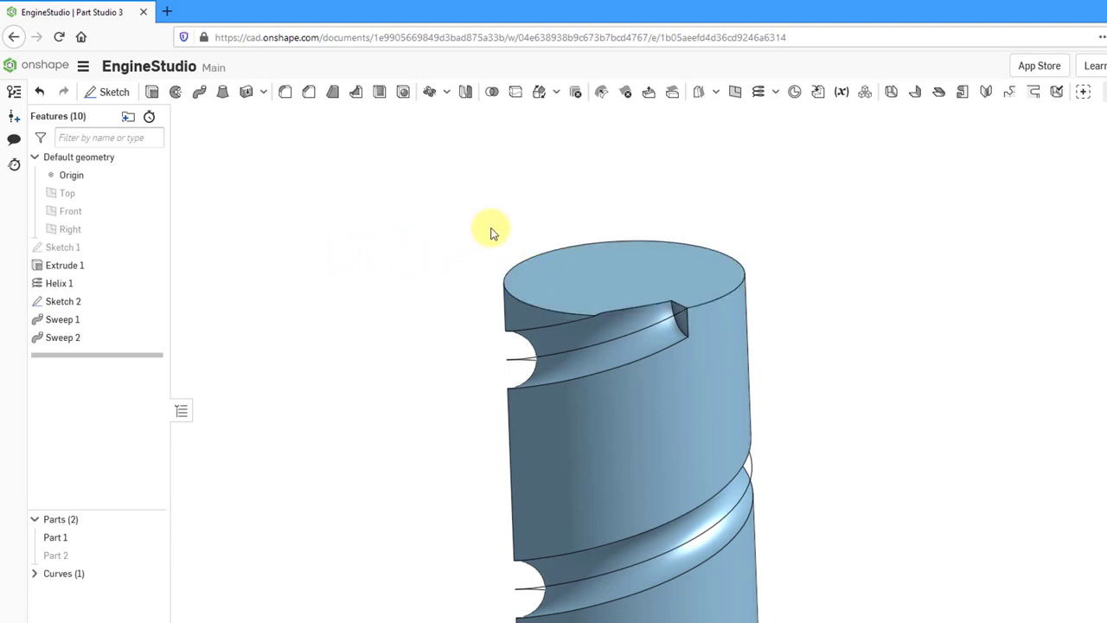
scroll(523, 305, "up", 3)
scroll(522, 305, "down", 10)
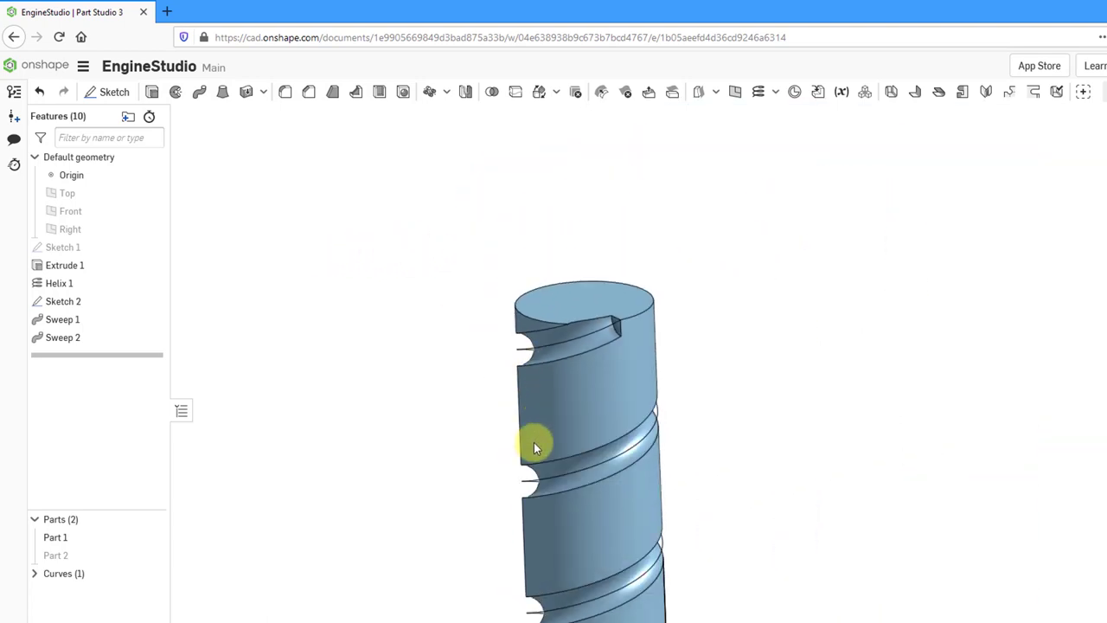
right_click_drag(583, 393, 540, 314)
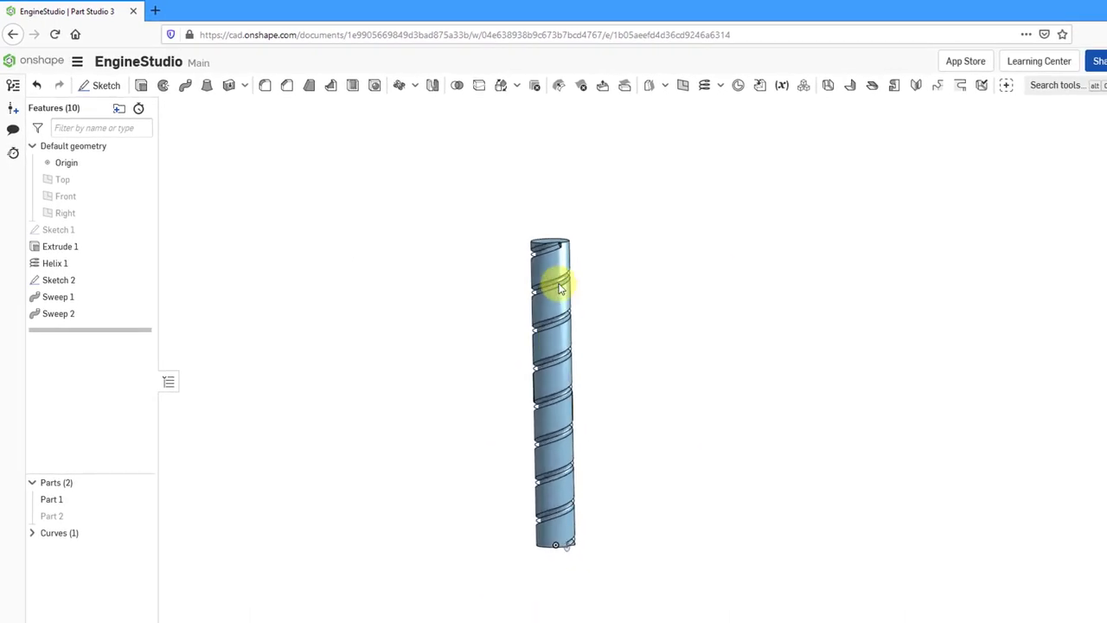
scroll(558, 285, "up", 2)
scroll(556, 286, "down", 2)
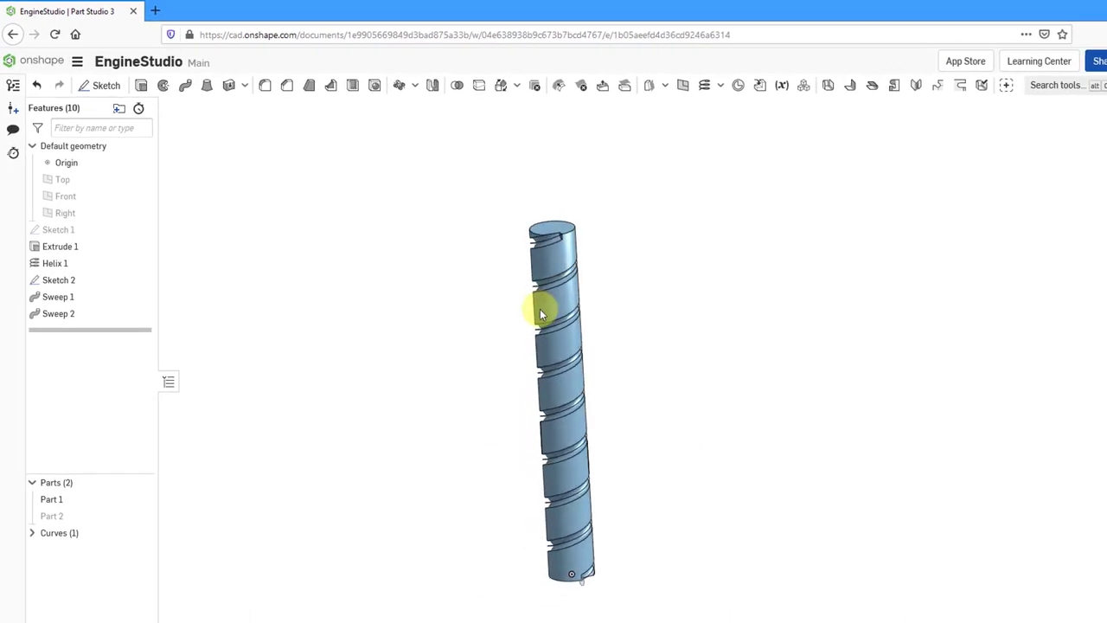
Step: Edit the groove's sweep to use Intersect, keeping only the volume shared by the rod and the swept circle
left_click(90, 317)
right_click(90, 317)
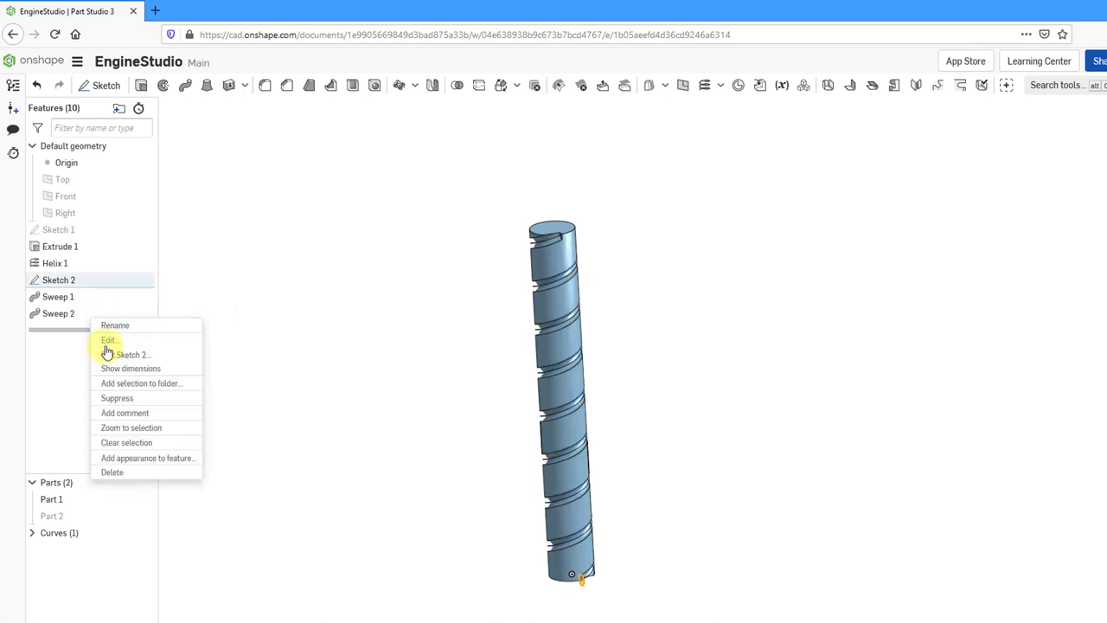
left_click(106, 344)
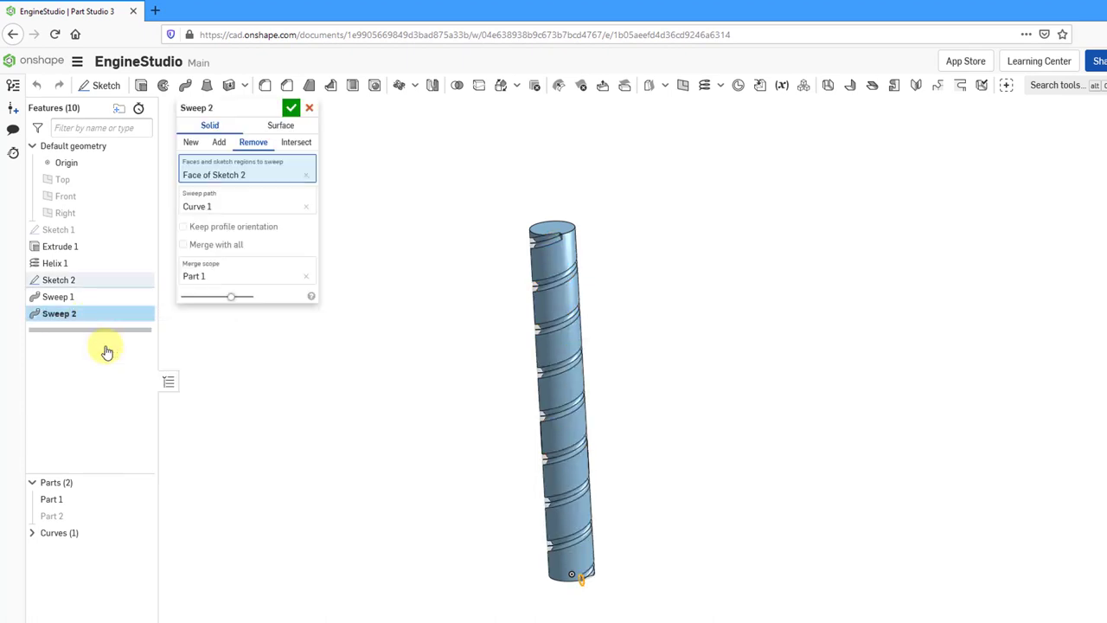
left_click(250, 148)
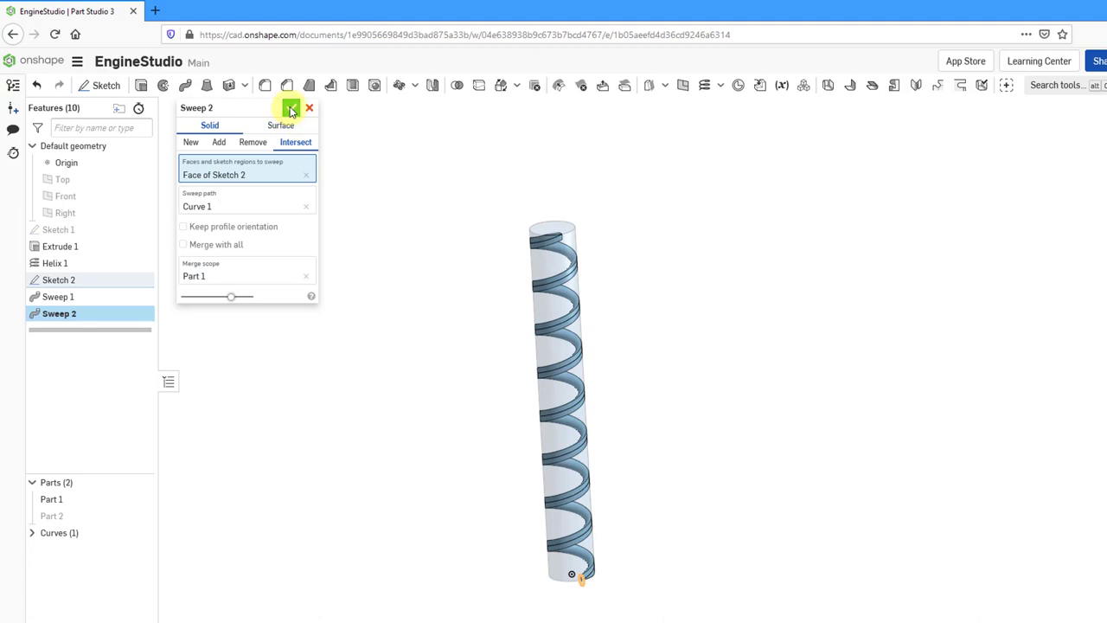
left_click(291, 110)
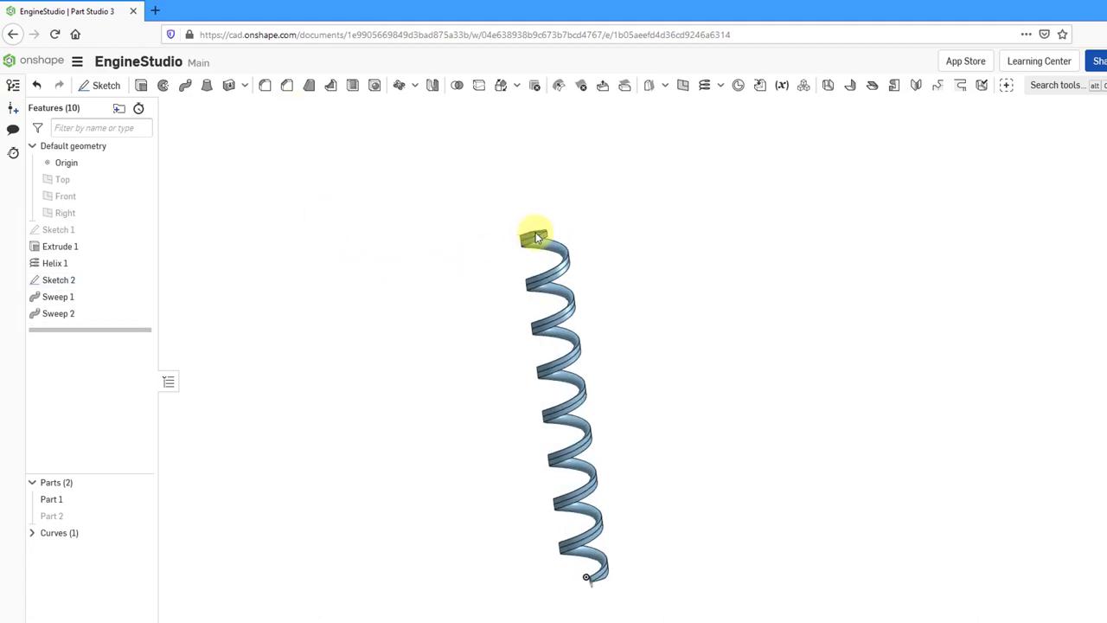
mouse_move(535, 232)
right_mouse_down()
mouse_move(475, 248)
mouse_move(507, 272)
mouse_move(554, 254)
mouse_move(533, 242)
right_mouse_up()
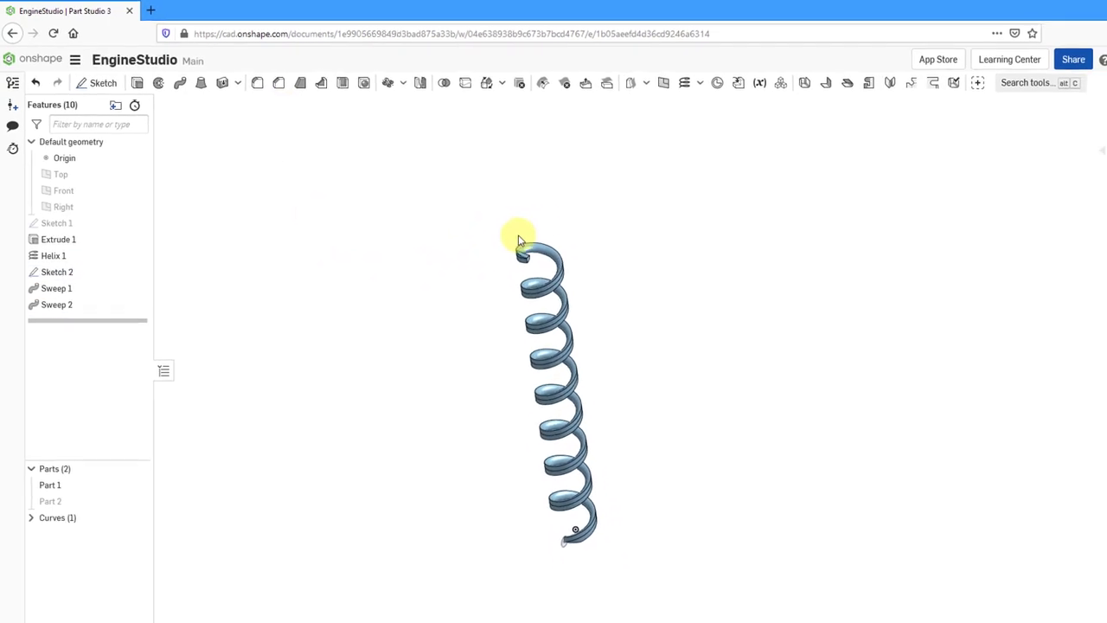
scroll(523, 242, "down", 3)
scroll(527, 247, "up", 10)
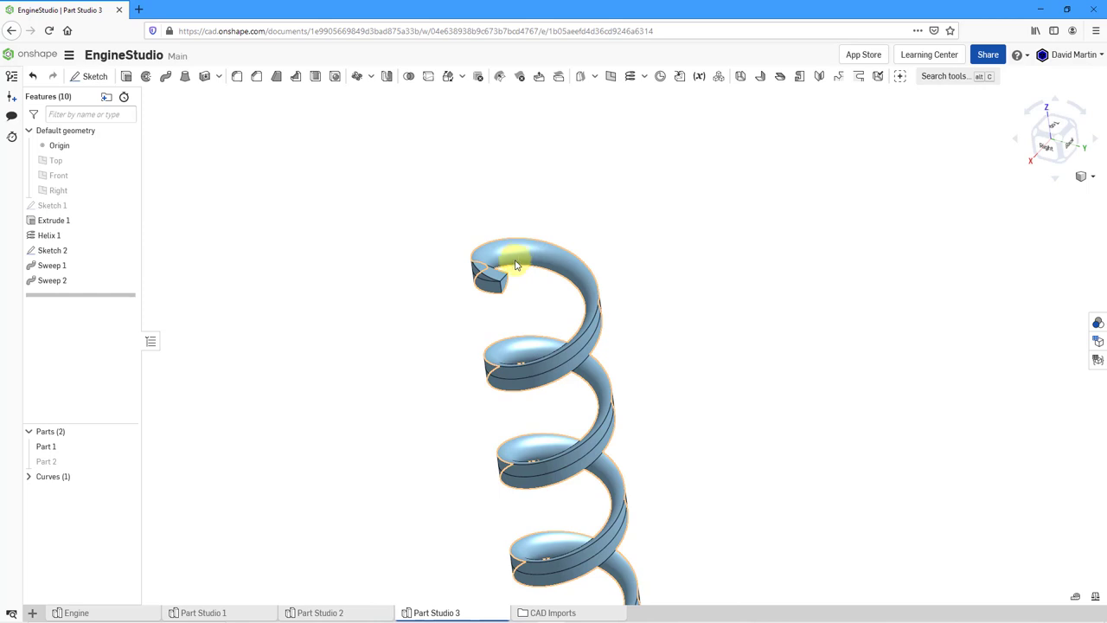
scroll(515, 265, "down", 5)
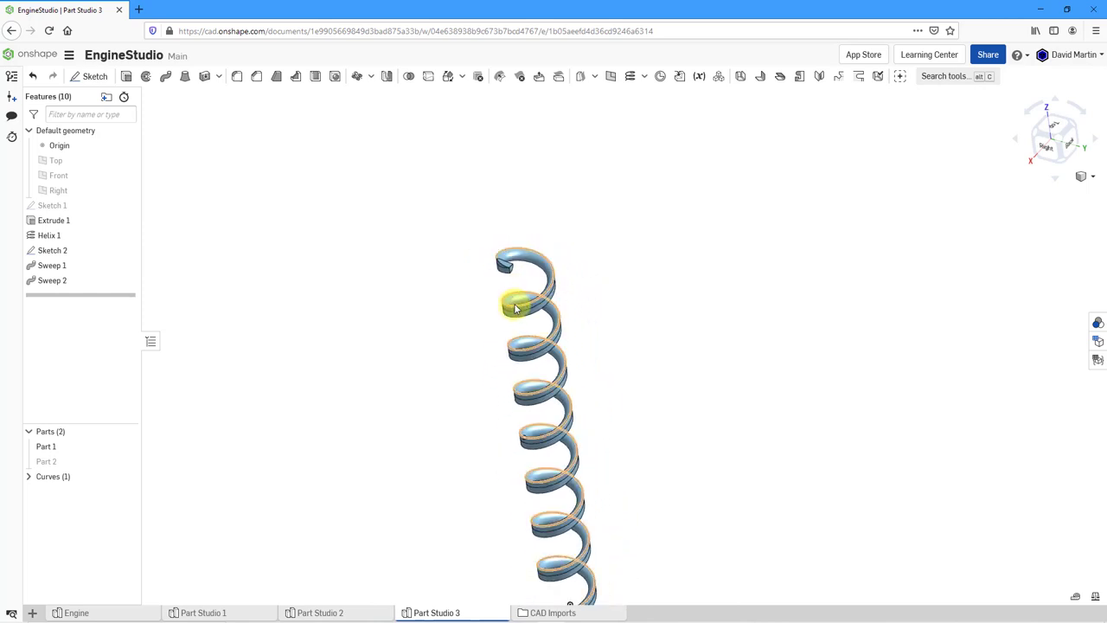
middle_click_drag(514, 309, 519, 217)
right_click_drag(519, 218, 537, 237)
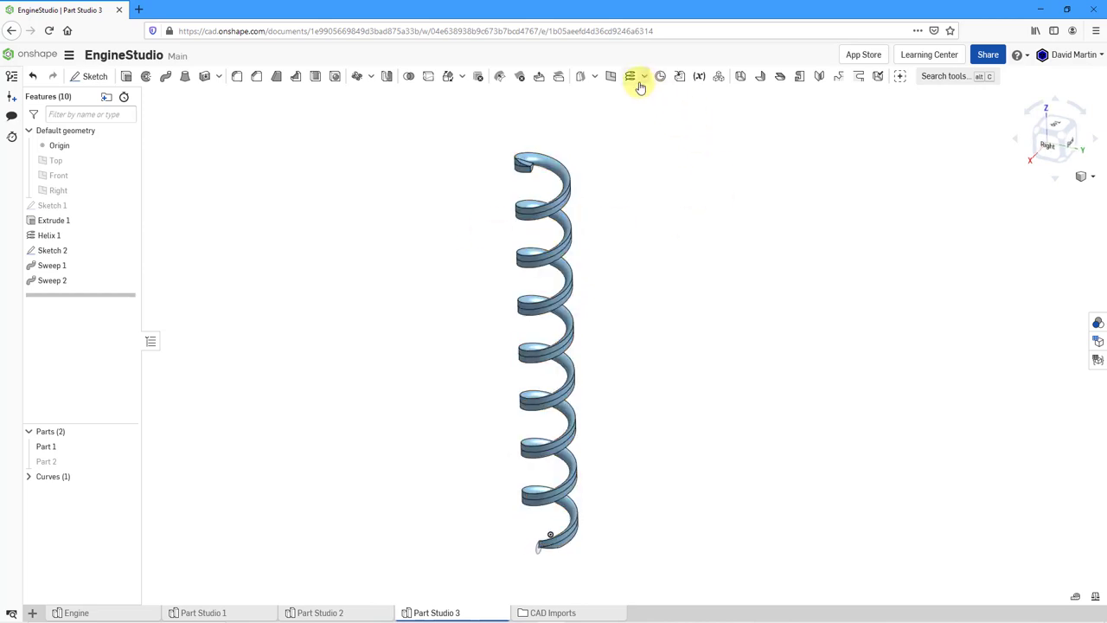